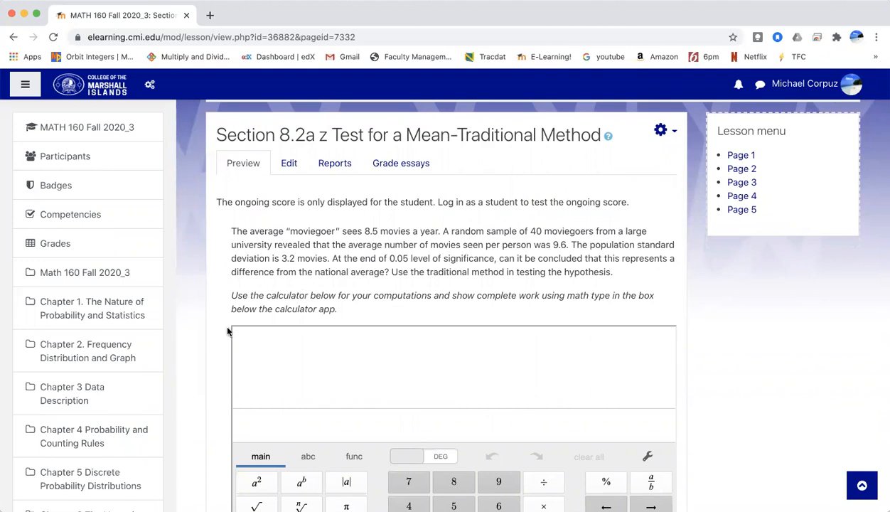
# Step: Expand the answer box's editor toolbar and open a new MathType equation, shifting its window over the answer area
pyautogui.scroll(-5, 214, 338)
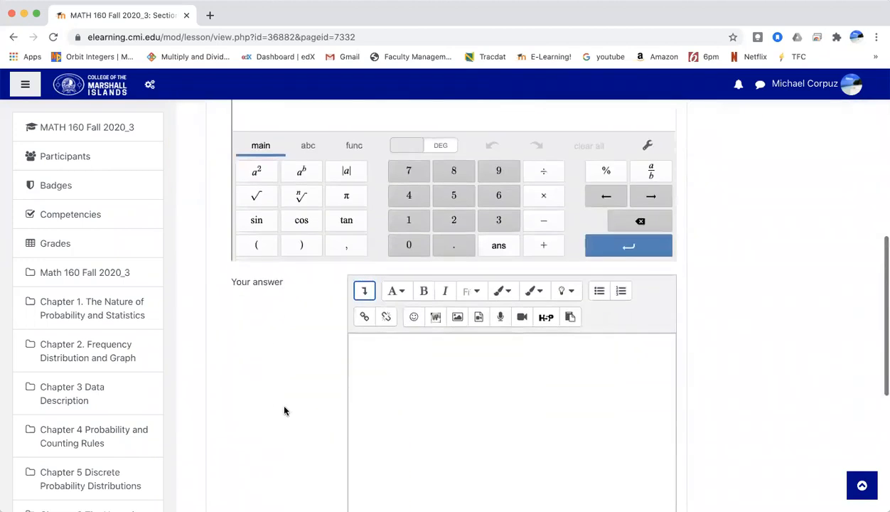
pyautogui.scroll(1, 276, 369)
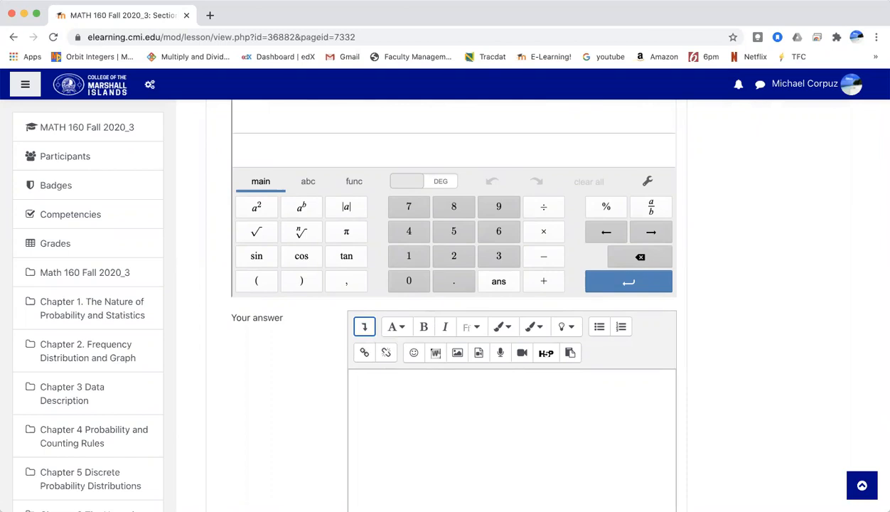
pyautogui.click(365, 328)
pyautogui.scroll(-2, 320, 388)
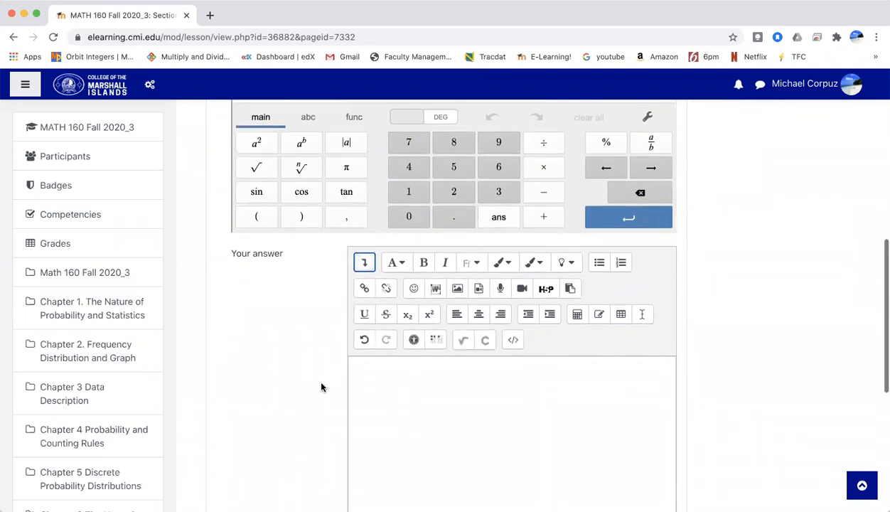
pyautogui.click(464, 343)
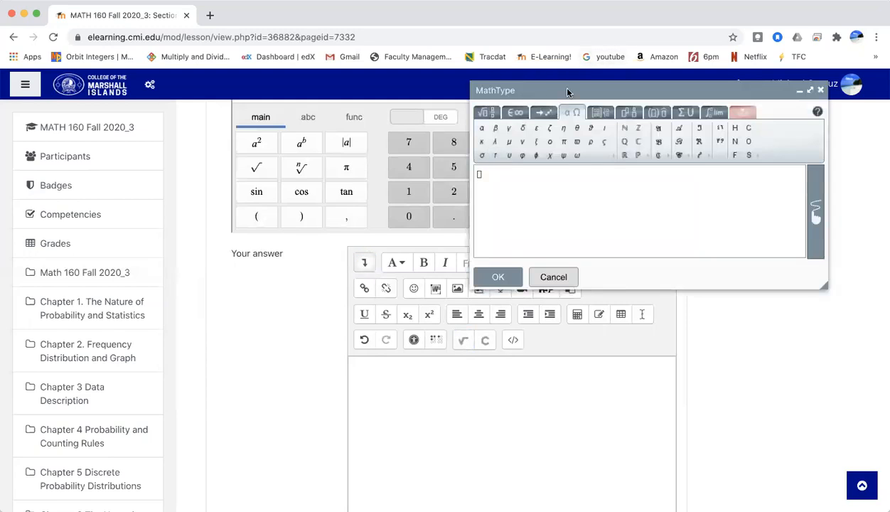
pyautogui.moveTo(567, 91); pyautogui.dragTo(469, 89)
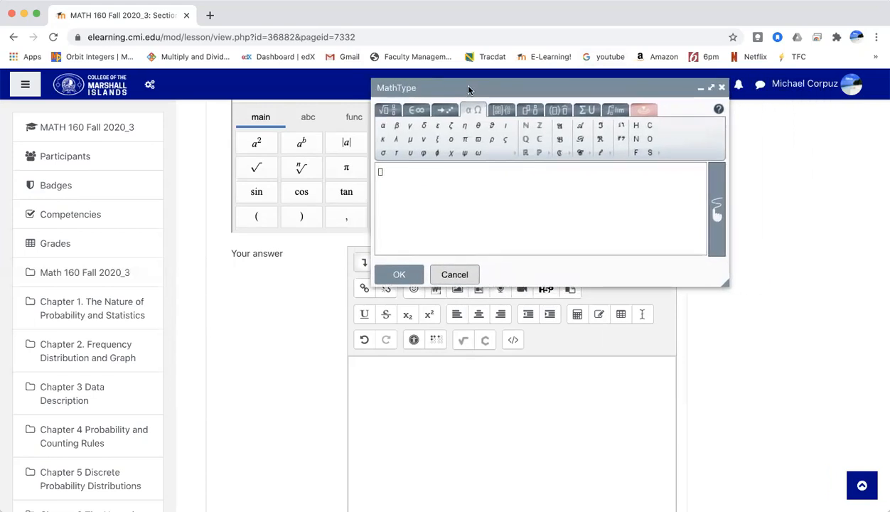
# Step: Look through MathType's symbol palettes, such as general templates, operators, arrows, Greek letters, matrices and sums
pyautogui.click(388, 110)
pyautogui.click(415, 114)
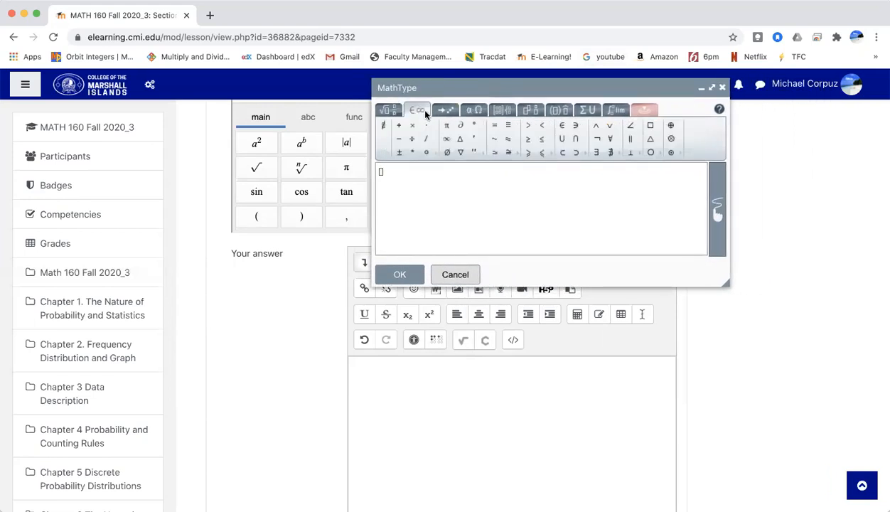
pyautogui.click(439, 113)
pyautogui.click(477, 114)
pyautogui.click(501, 110)
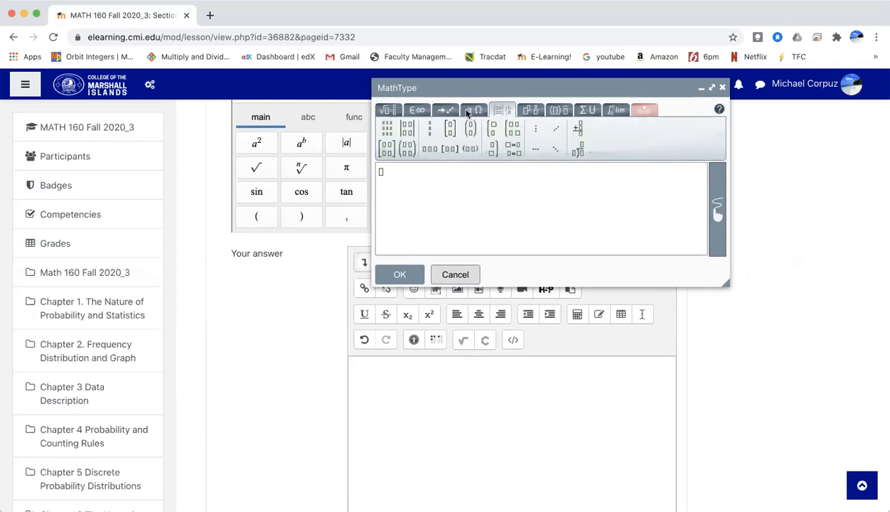
pyautogui.click(387, 110)
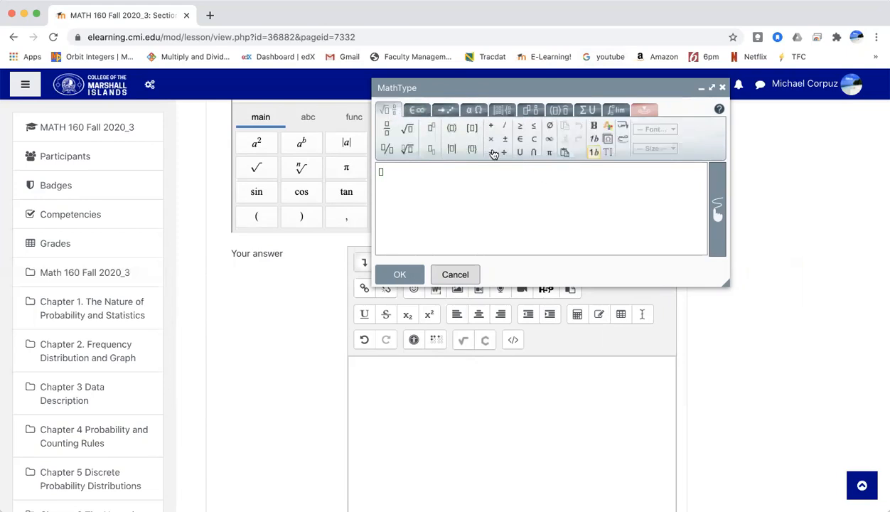
pyautogui.click(476, 110)
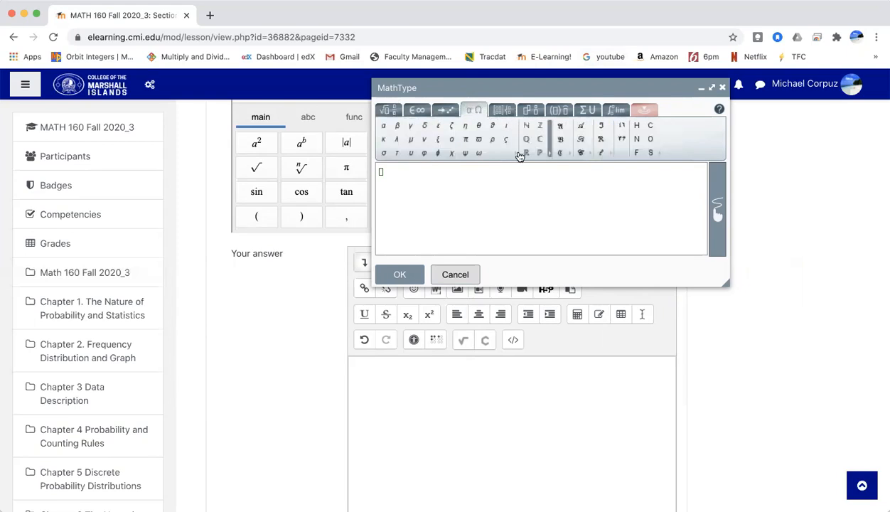
pyautogui.click(389, 112)
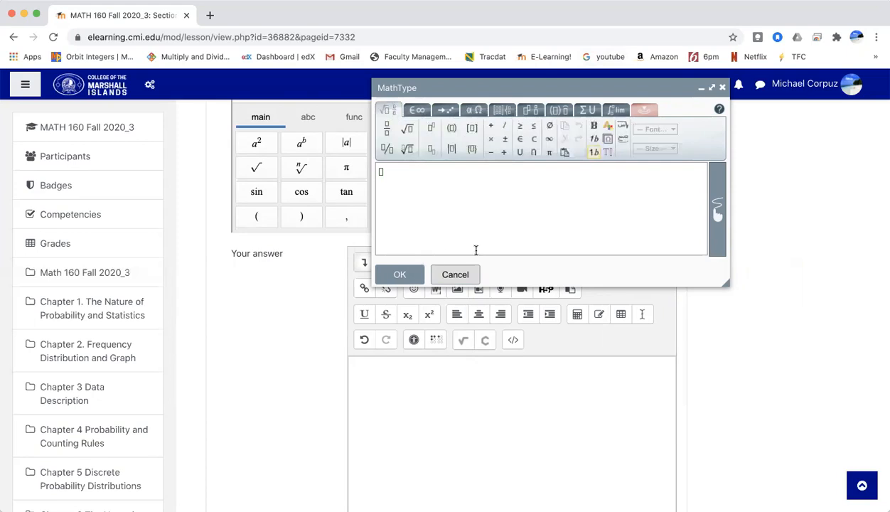
pyautogui.click(477, 111)
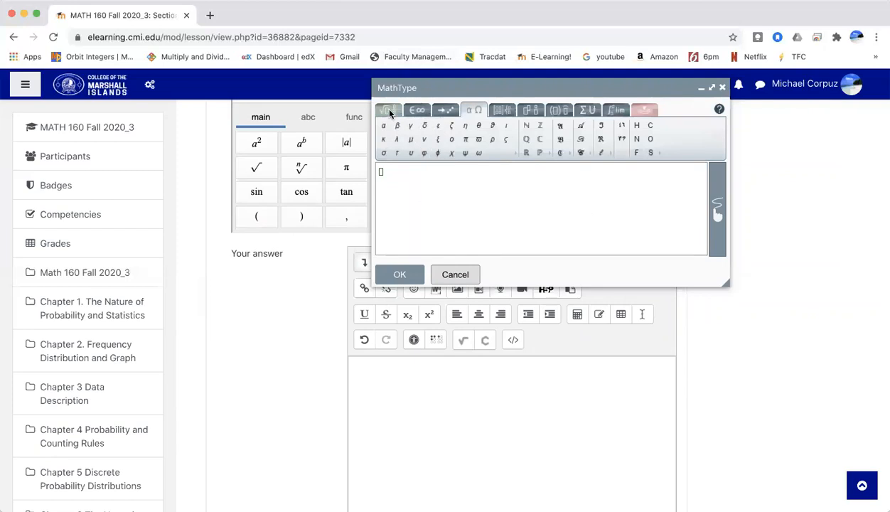
pyautogui.click(587, 114)
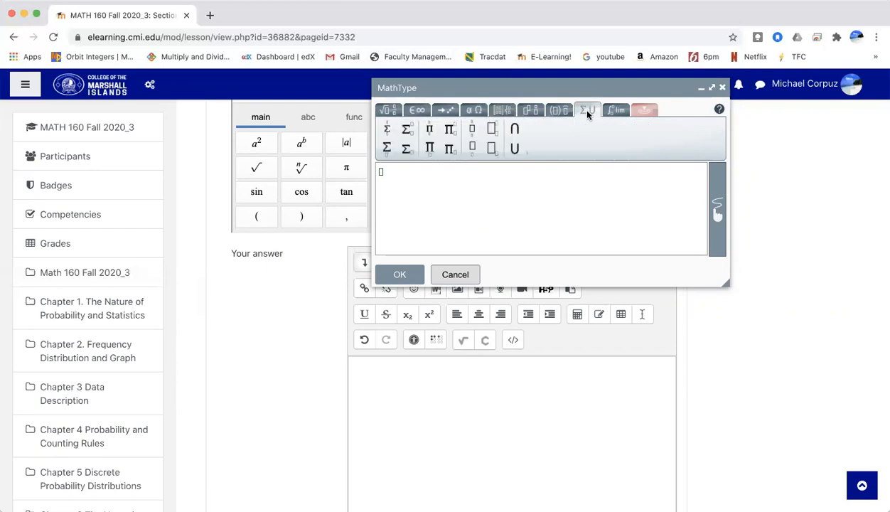
pyautogui.click(560, 110)
pyautogui.click(606, 111)
pyautogui.click(422, 111)
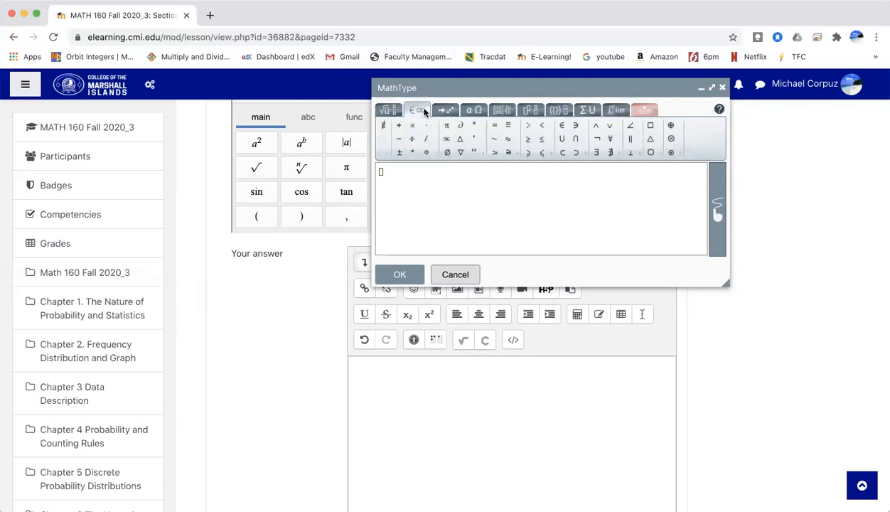
pyautogui.click(446, 111)
pyautogui.click(474, 110)
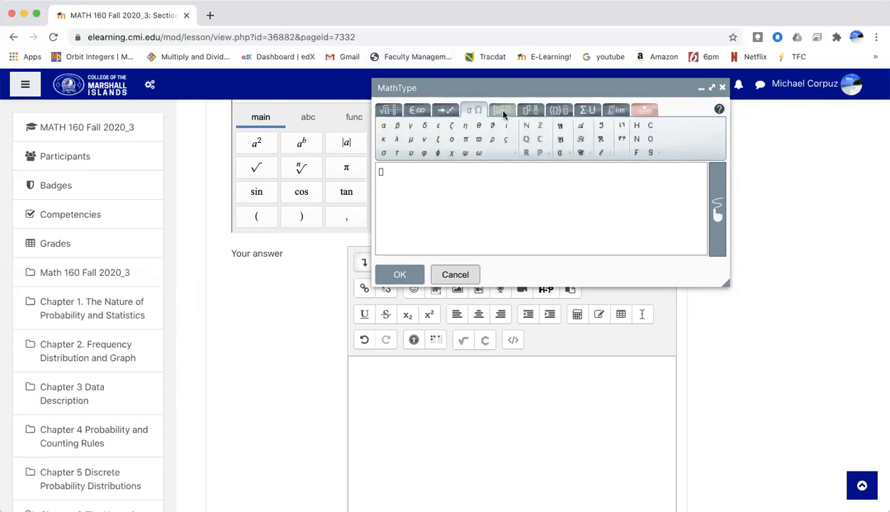
pyautogui.click(445, 112)
pyautogui.click(419, 110)
pyautogui.click(398, 111)
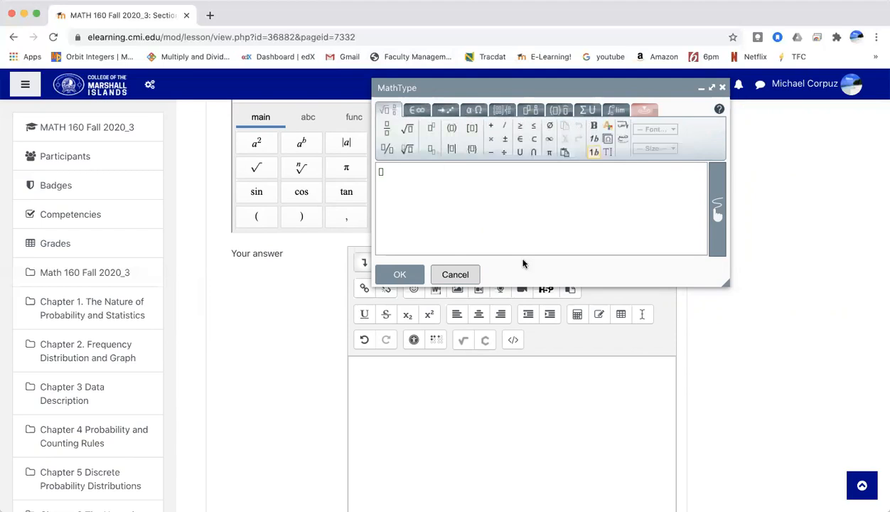
# Step: Write the heading "Step 1: Hypotheses" in the answer box and start a new line below it
pyautogui.click(380, 370)
pyautogui.write('Ste')
pyautogui.write('p 1L')
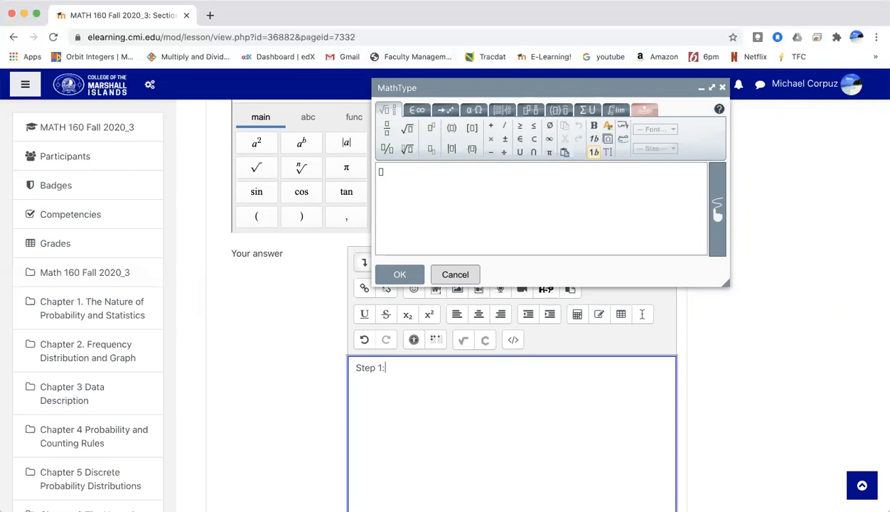
pyautogui.write(' Hypotheses')
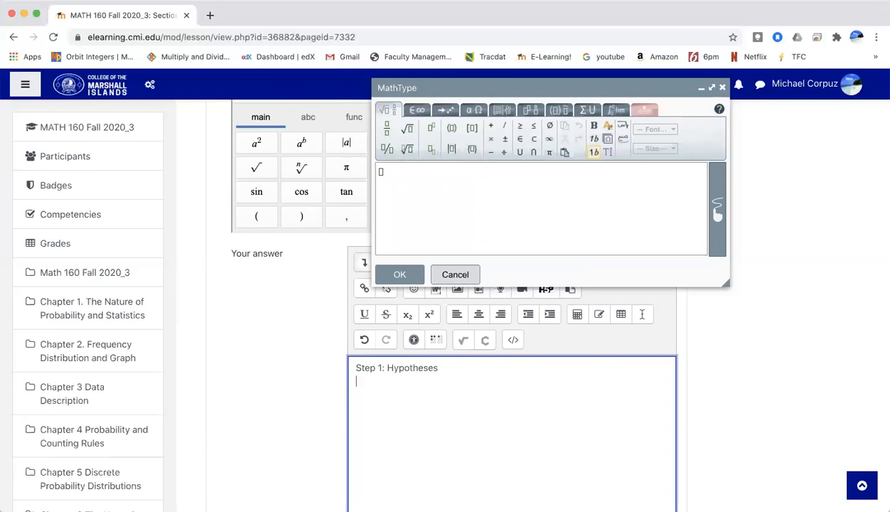
pyautogui.press('Return')
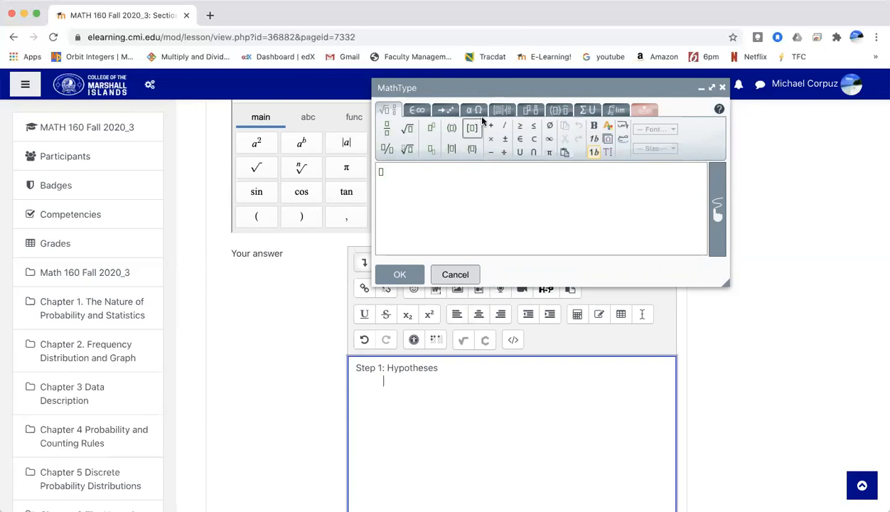
# Step: Enter H with the subscript o in the MathType equation
pyautogui.click(382, 172)
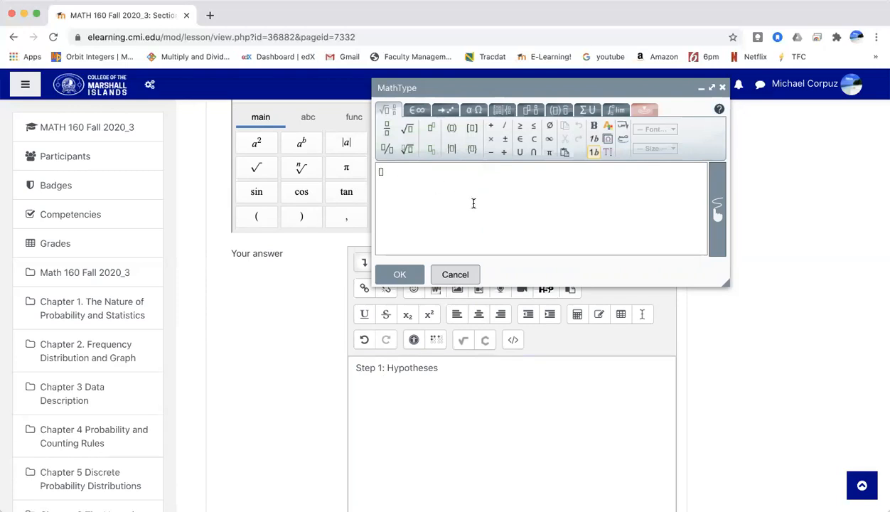
pyautogui.write('H')
pyautogui.click(414, 111)
pyautogui.click(389, 111)
pyautogui.click(415, 111)
pyautogui.click(391, 111)
pyautogui.click(417, 111)
pyautogui.click(391, 111)
pyautogui.click(419, 111)
pyautogui.click(445, 111)
pyautogui.click(477, 111)
pyautogui.click(445, 111)
pyautogui.click(416, 111)
pyautogui.click(392, 111)
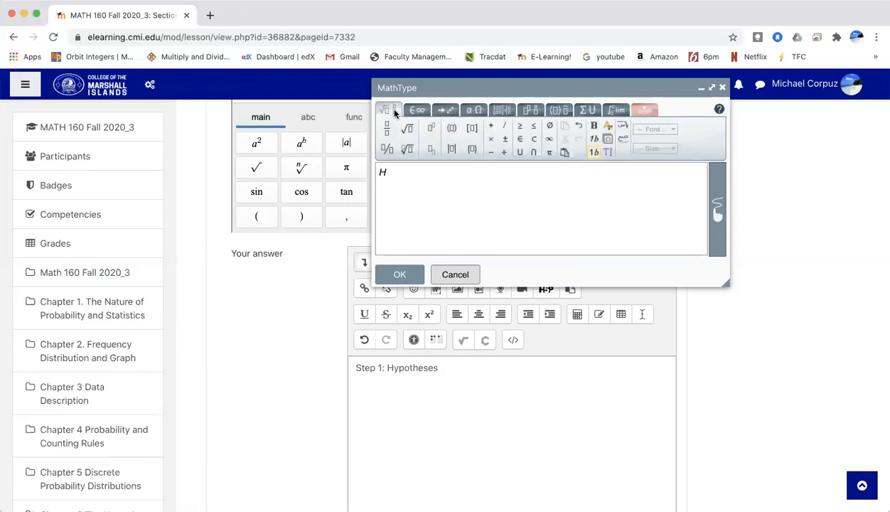
pyautogui.click(431, 153)
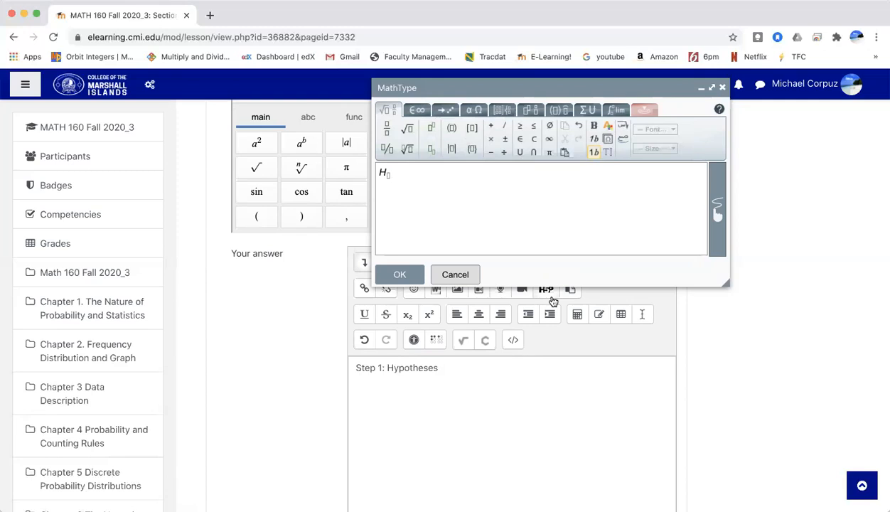
pyautogui.write('0')
pyautogui.write('dlfjlsdjlf')
pyautogui.press('BackSpace')
pyautogui.press('BackSpace')
pyautogui.press('BackSpace')
pyautogui.press('BackSpace')
pyautogui.press('BackSpace')
pyautogui.write('jdfsld')
pyautogui.press('BackSpace')
pyautogui.press('BackSpace')
pyautogui.press('BackSpace')
pyautogui.press('BackSpace')
pyautogui.press('BackSpace')
pyautogui.press('BackSpace')
pyautogui.press('BackSpace')
# Step: Complete the null hypothesis equation with a colon and μ = $5700, and insert it into the answer box
pyautogui.write(':')
pyautogui.click(463, 108)
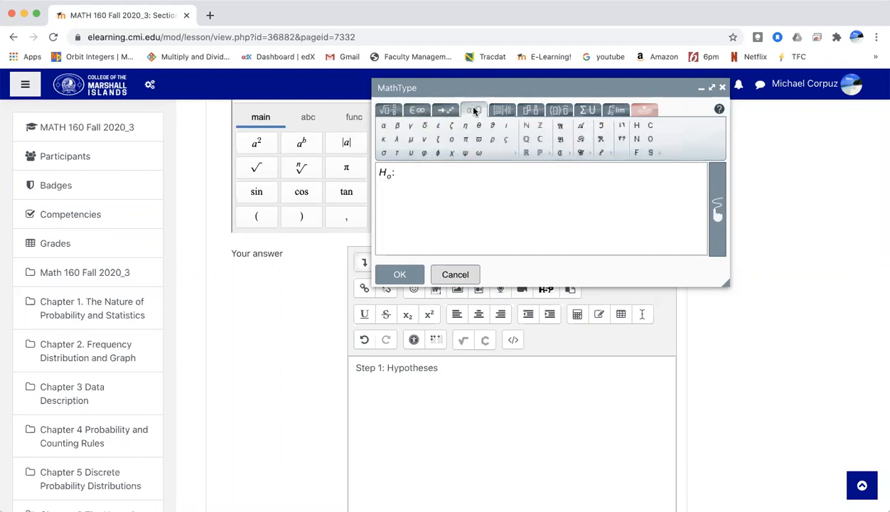
pyautogui.click(389, 110)
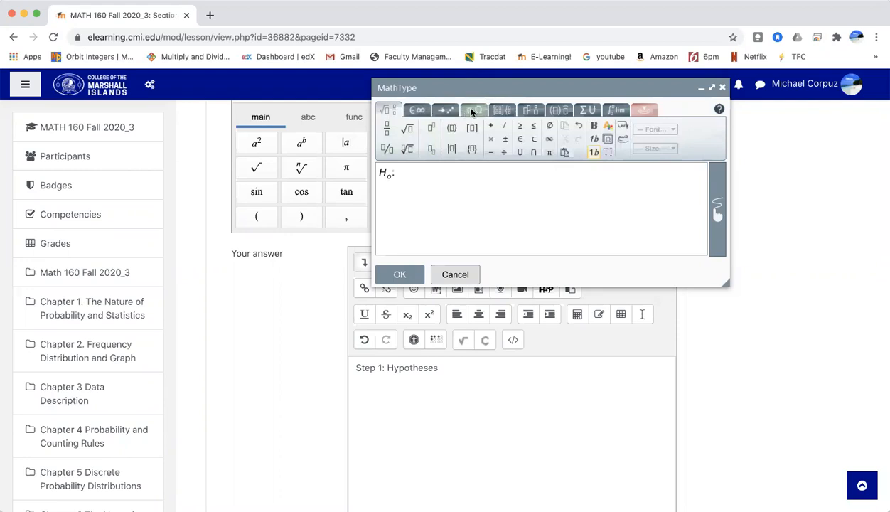
pyautogui.click(471, 109)
pyautogui.click(390, 110)
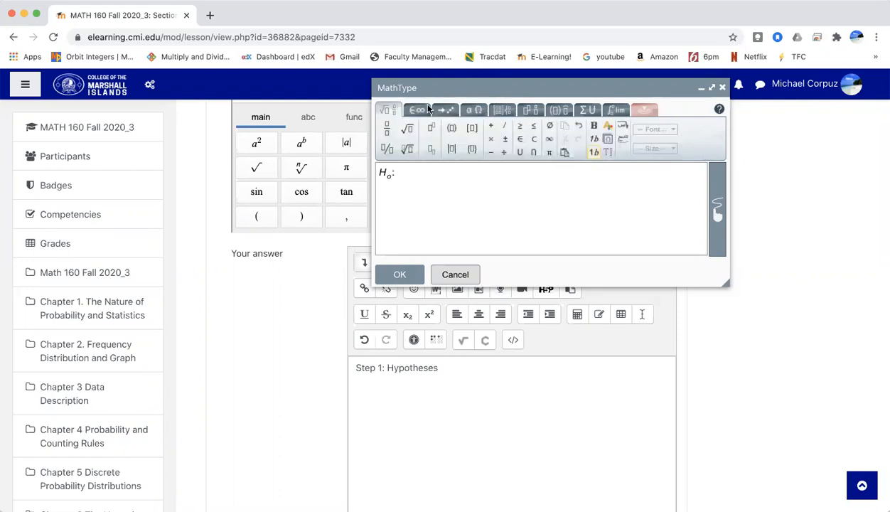
pyautogui.click(469, 111)
pyautogui.click(389, 110)
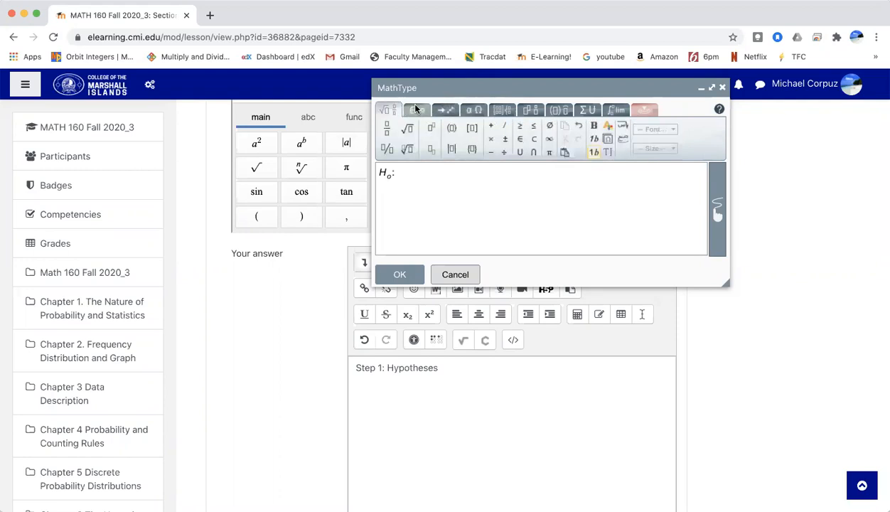
pyautogui.click(467, 111)
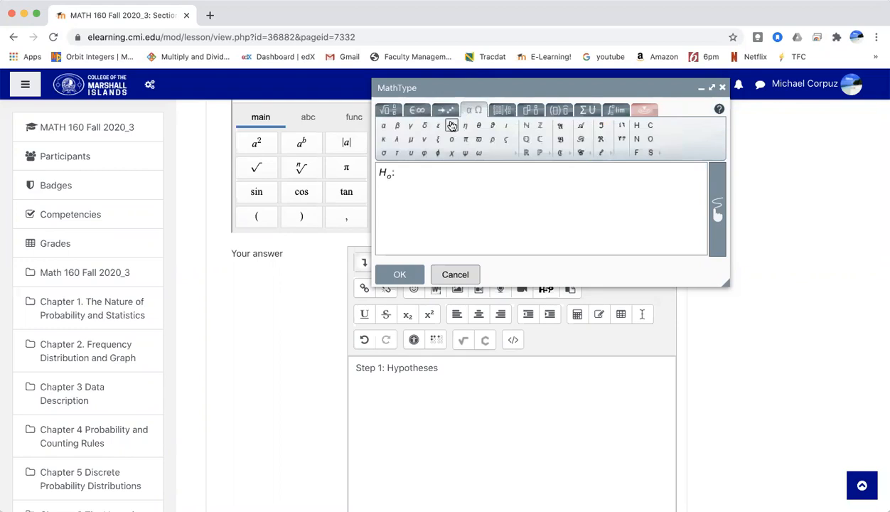
pyautogui.click(410, 140)
pyautogui.write('= $5700')
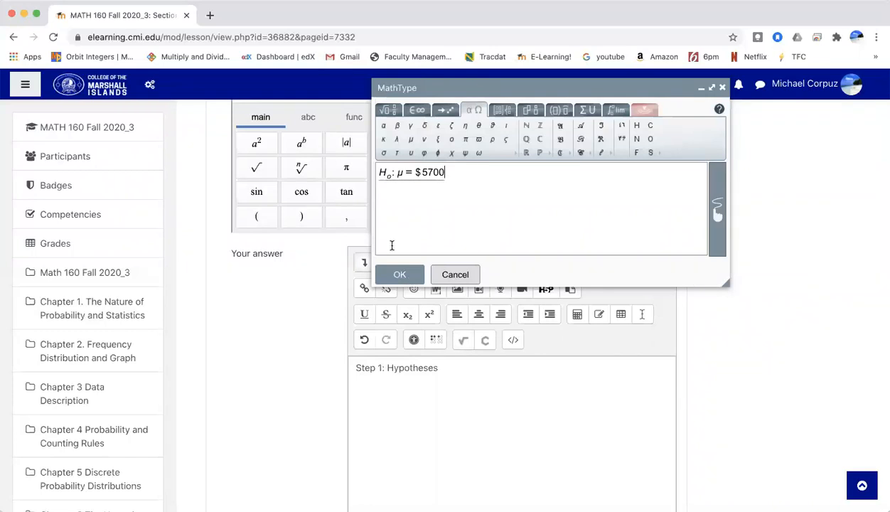
pyautogui.click(392, 276)
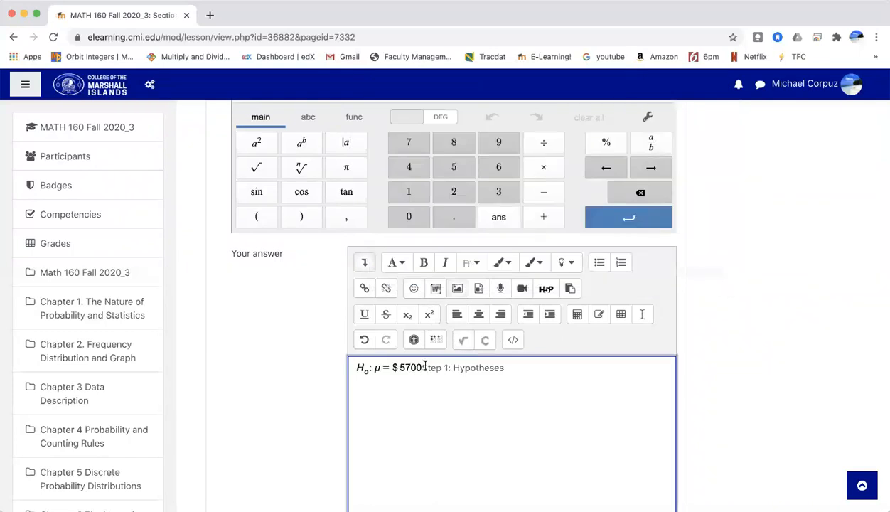
# Step: Remove the text "Step 1: Hypotheses" that follows the inserted equation in the answer box
pyautogui.moveTo(421, 368); pyautogui.dragTo(363, 368)
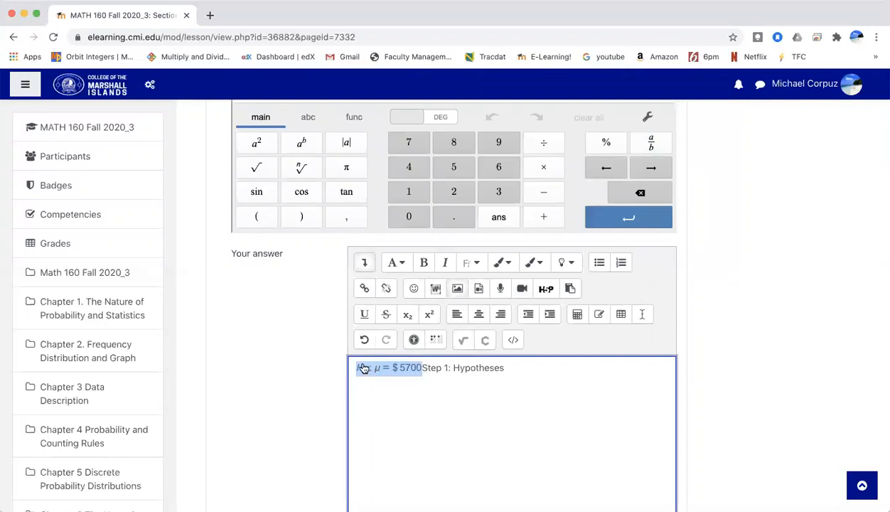
pyautogui.click(440, 379)
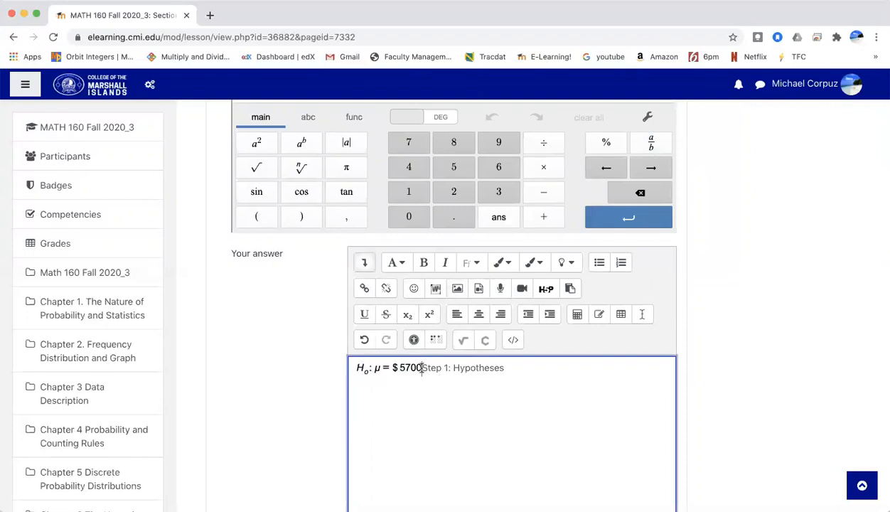
pyautogui.moveTo(418, 361); pyautogui.dragTo(341, 362)
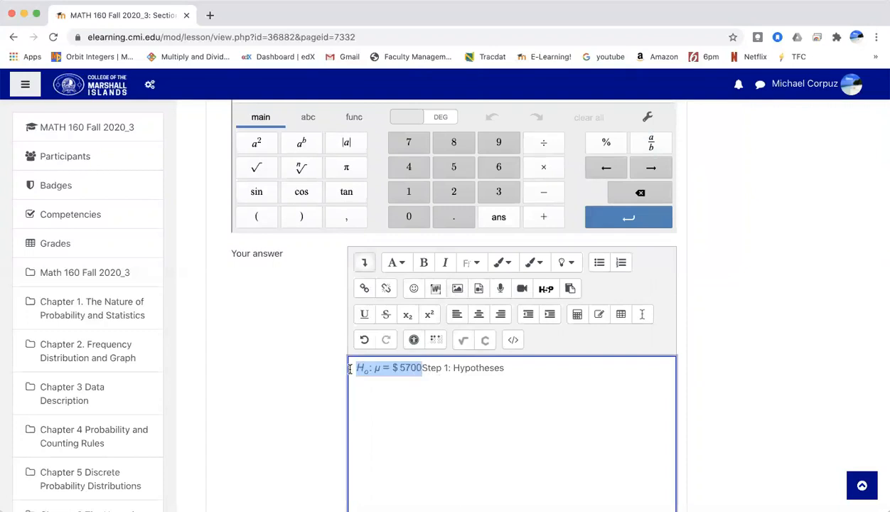
pyautogui.click(506, 368)
pyautogui.press('BackSpace')
pyautogui.press('BackSpace')
pyautogui.press('BackSpace')
pyautogui.press('BackSpace')
pyautogui.press('BackSpace')
pyautogui.press('BackSpace')
pyautogui.press('BackSpace')
pyautogui.press('BackSpace')
pyautogui.press('BackSpace')
pyautogui.press('BackSpace')
pyautogui.press('BackSpace')
pyautogui.press('BackSpace')
pyautogui.press('BackSpace')
pyautogui.press('BackSpace')
pyautogui.press('BackSpace')
pyautogui.press('BackSpace')
pyautogui.press('BackSpace')
pyautogui.press('BackSpace')
# Step: Add the label "Step 1:" in front of the null hypothesis equation
pyautogui.click(356, 367)
pyautogui.write('Step 1')
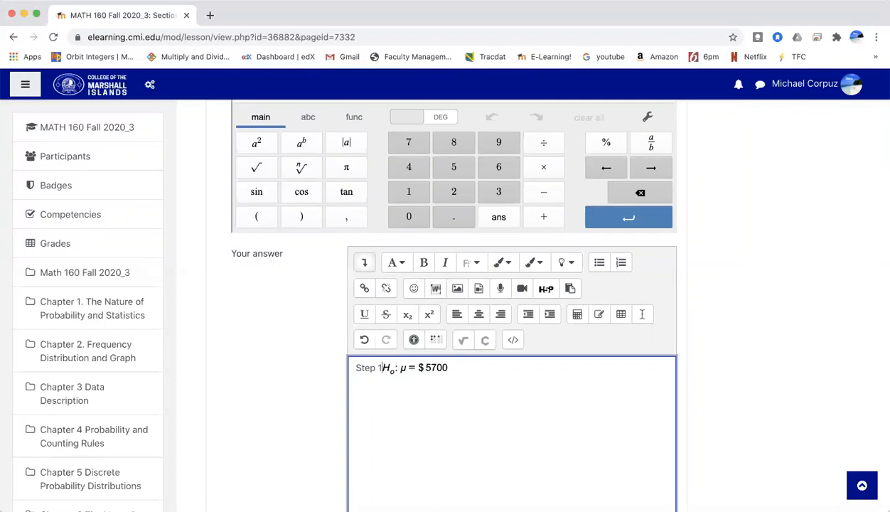
pyautogui.write(':')
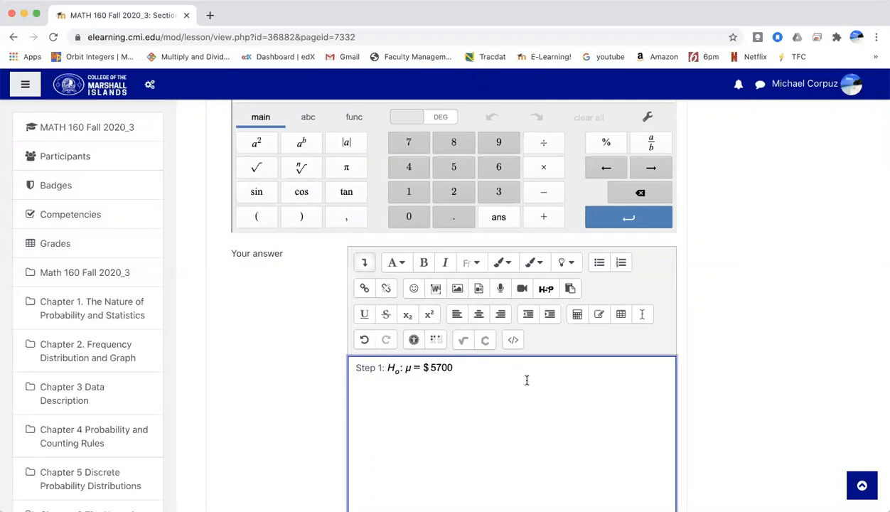
pyautogui.click(614, 386)
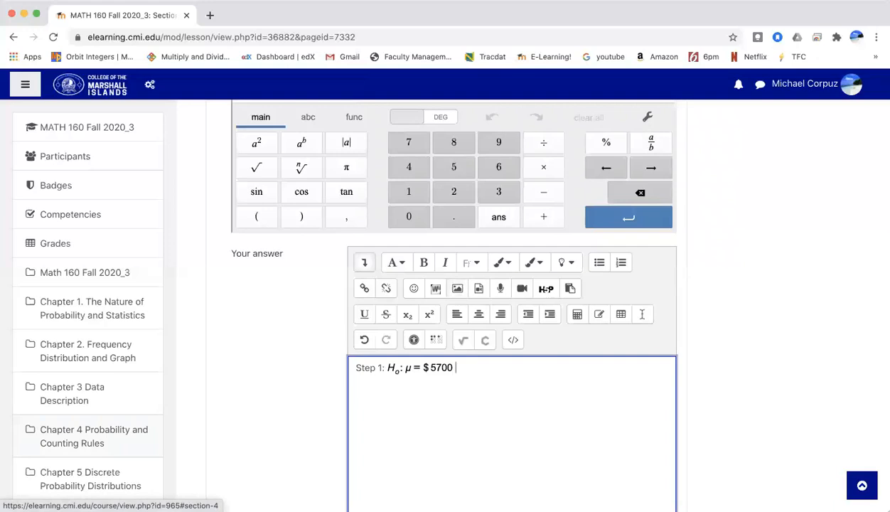
pyautogui.click(464, 341)
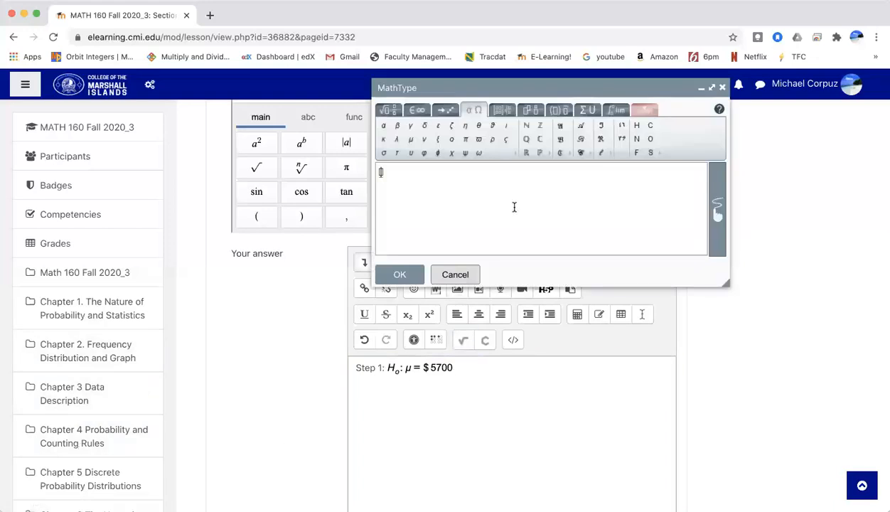
pyautogui.click(721, 88)
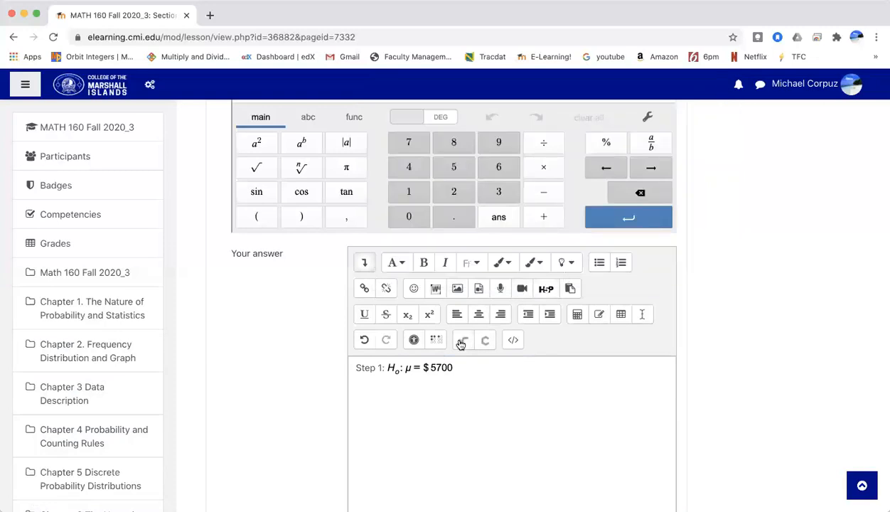
pyautogui.click(364, 263)
pyautogui.click(364, 263)
pyautogui.click(365, 263)
pyautogui.click(364, 263)
# Step: Start a new MathType equation after the null hypothesis and enter H with the subscript 1 and a colon
pyautogui.click(464, 341)
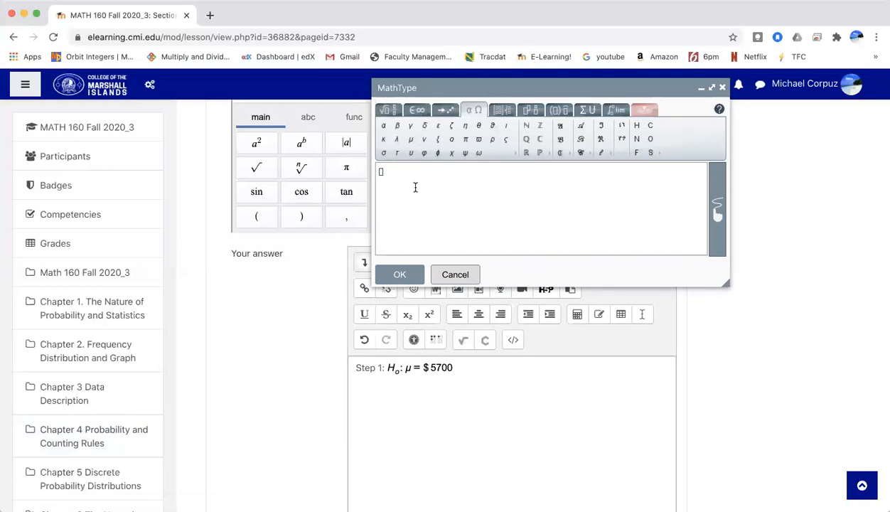
pyautogui.write('H')
pyautogui.click(386, 112)
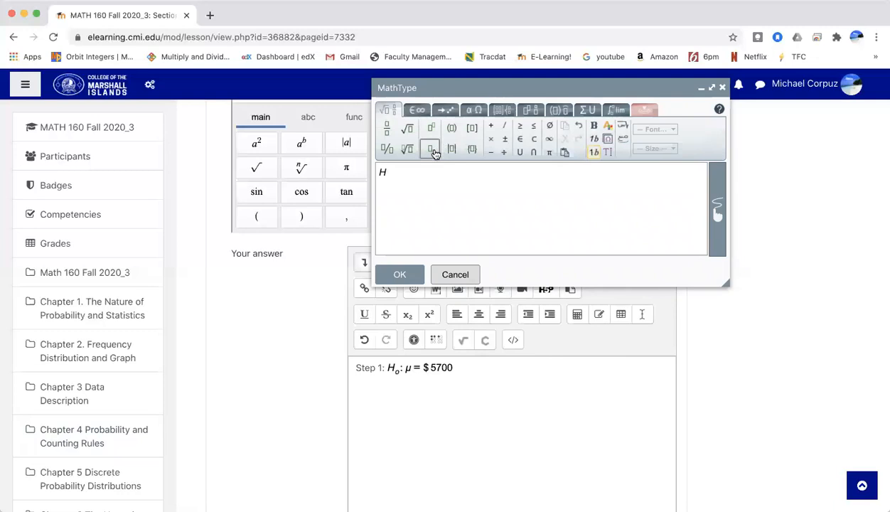
pyautogui.write('1')
pyautogui.write(':')
# Step: Add the Greek letter μ after the colon in the alternative hypothesis equation
pyautogui.click(465, 106)
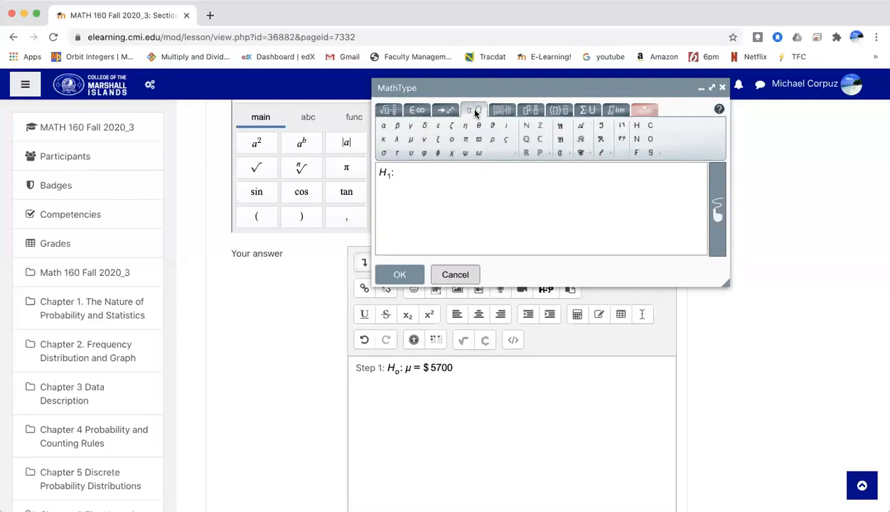
pyautogui.click(412, 140)
pyautogui.write('=')
pyautogui.press('BackSpace')
# Step: Look through the MathType symbol palettes for a not-equal sign
pyautogui.click(420, 112)
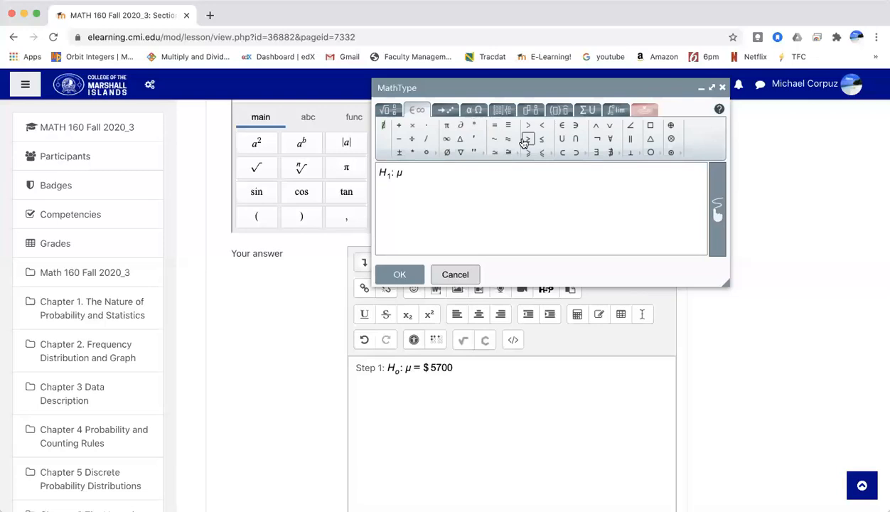
pyautogui.click(445, 111)
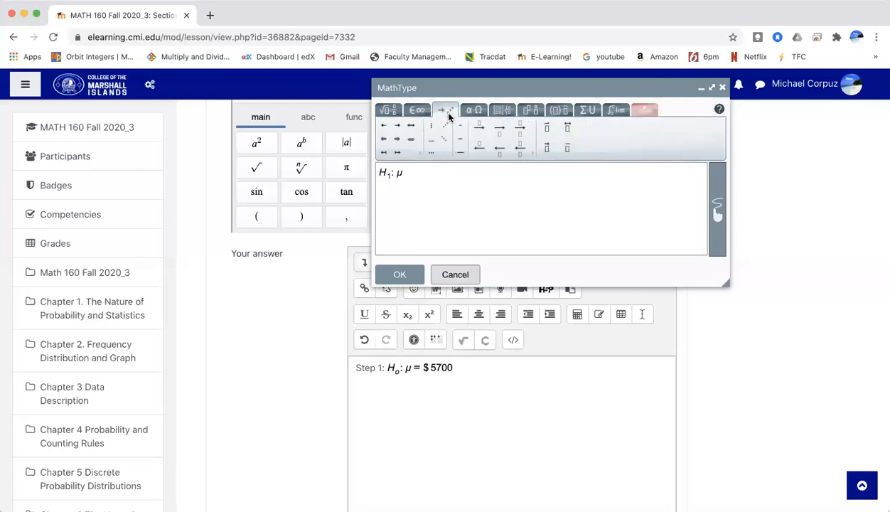
pyautogui.click(483, 114)
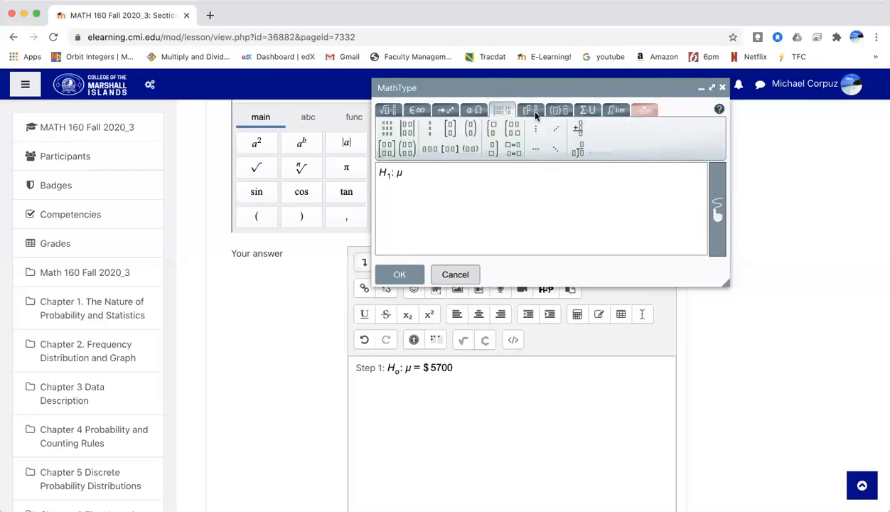
pyautogui.click(538, 114)
pyautogui.click(556, 112)
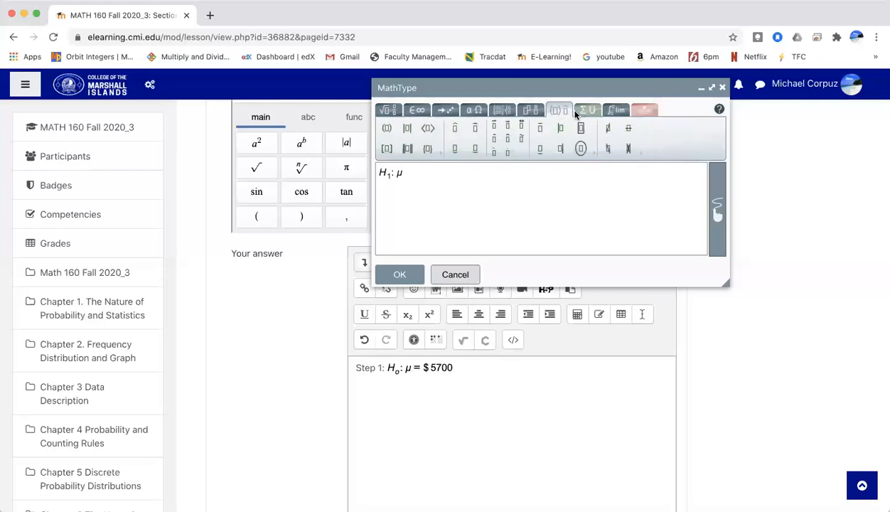
pyautogui.click(589, 110)
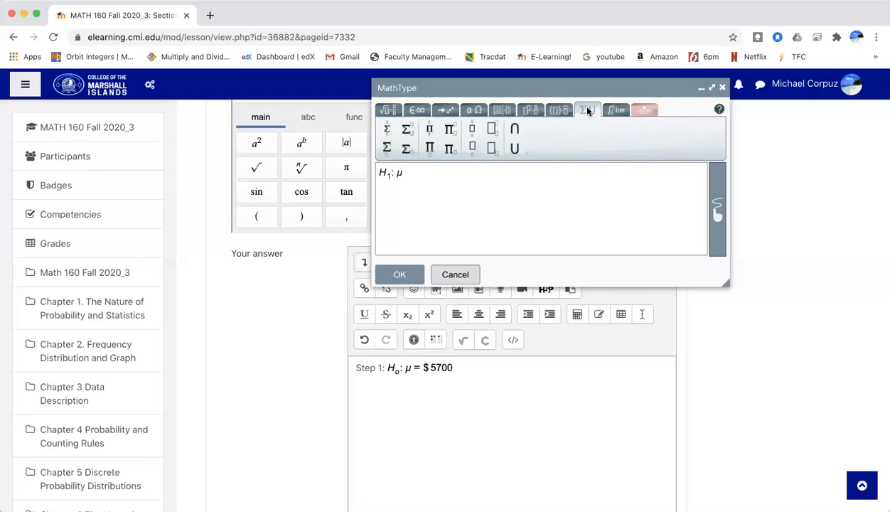
pyautogui.click(526, 111)
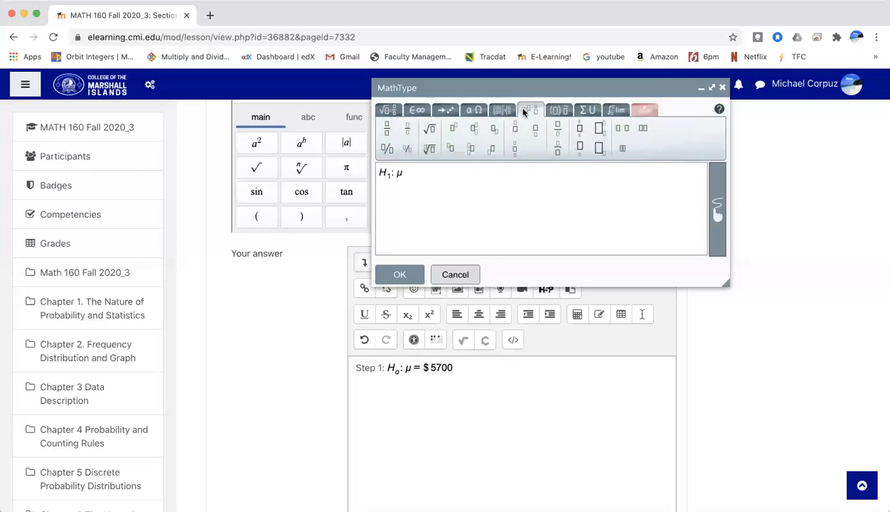
pyautogui.click(473, 110)
pyautogui.click(448, 112)
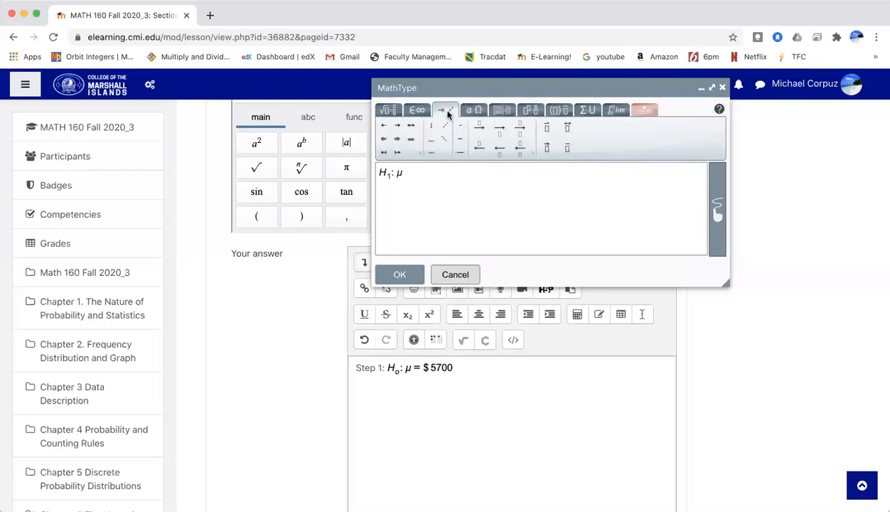
pyautogui.click(391, 112)
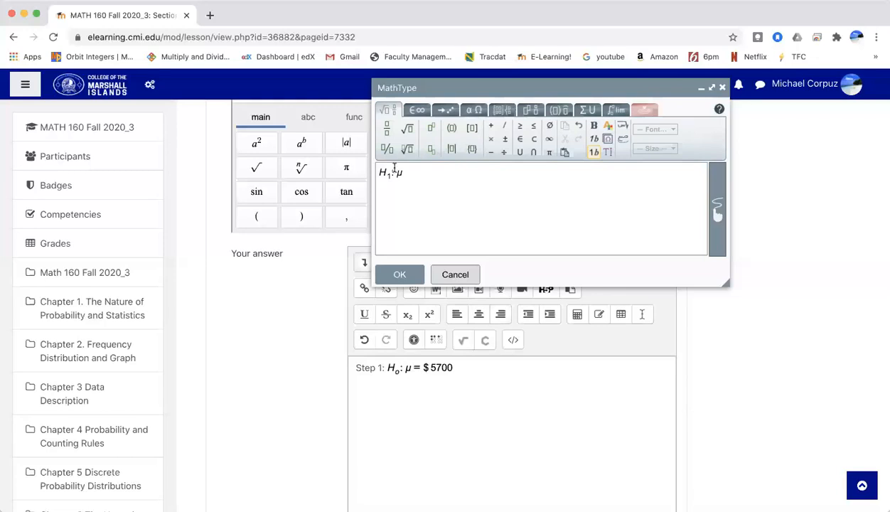
# Step: Complete the alternative hypothesis with a struck-through equals sign (≠) and $5700, and insert it into the answer box
pyautogui.write('=')
pyautogui.click(409, 111)
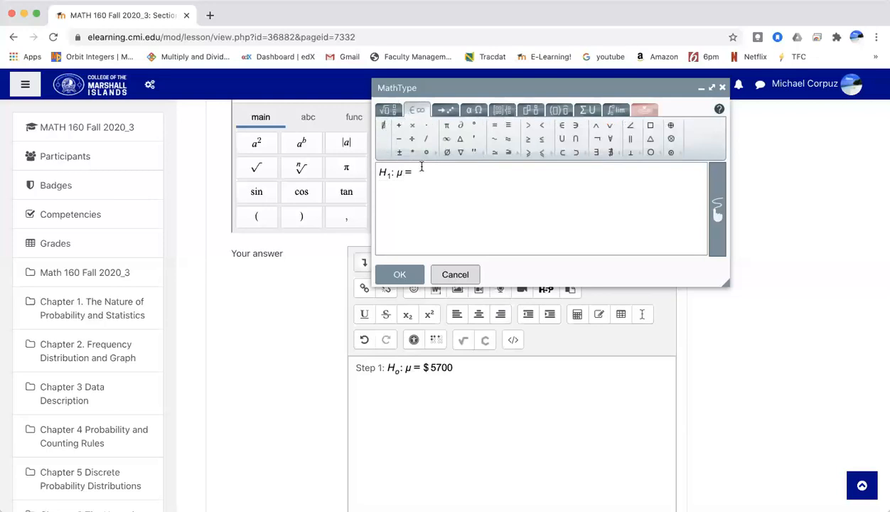
pyautogui.click(388, 110)
pyautogui.click(411, 112)
pyautogui.moveTo(411, 173); pyautogui.dragTo(408, 173)
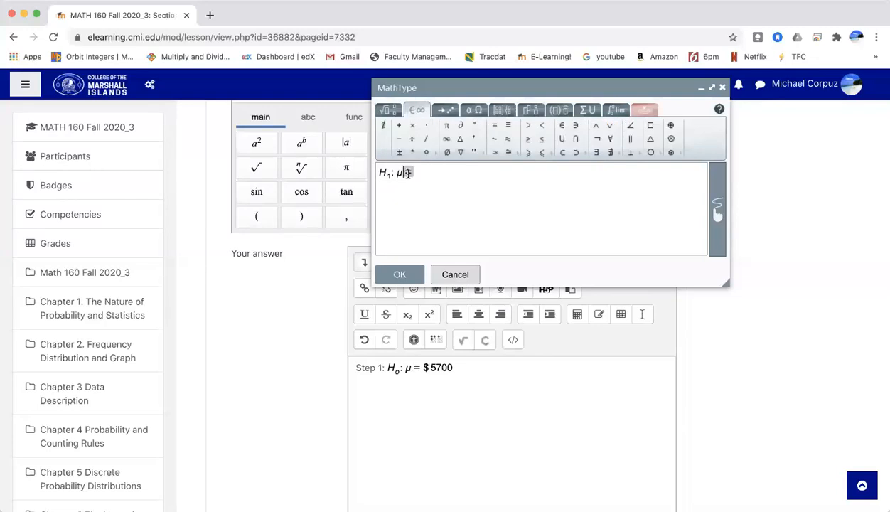
pyautogui.click(385, 128)
pyautogui.write('$5700')
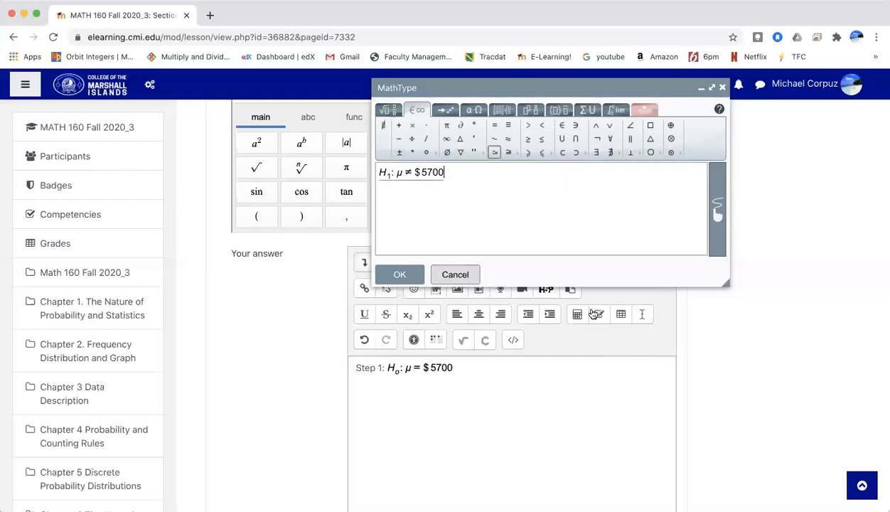
pyautogui.click(402, 275)
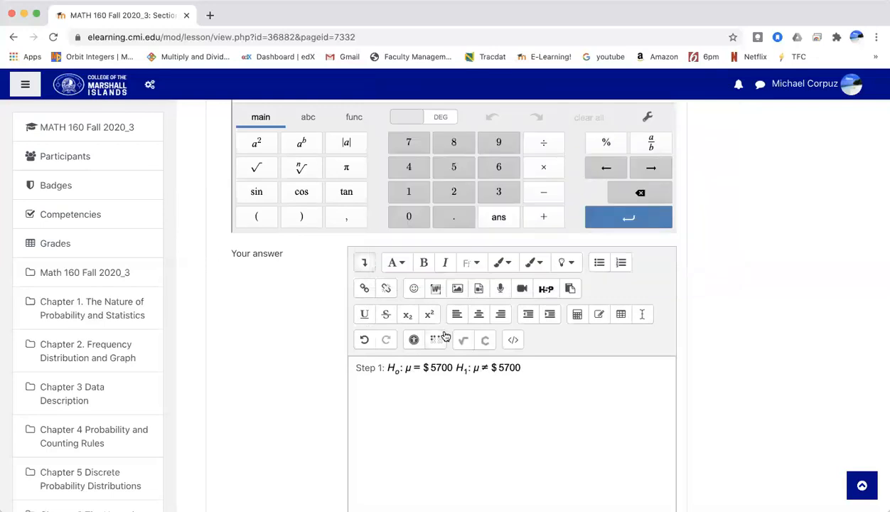
# Step: Add the word "and" between the null and alternative hypothesis equations
pyautogui.click(516, 369)
pyautogui.click(538, 367)
pyautogui.press('Left')
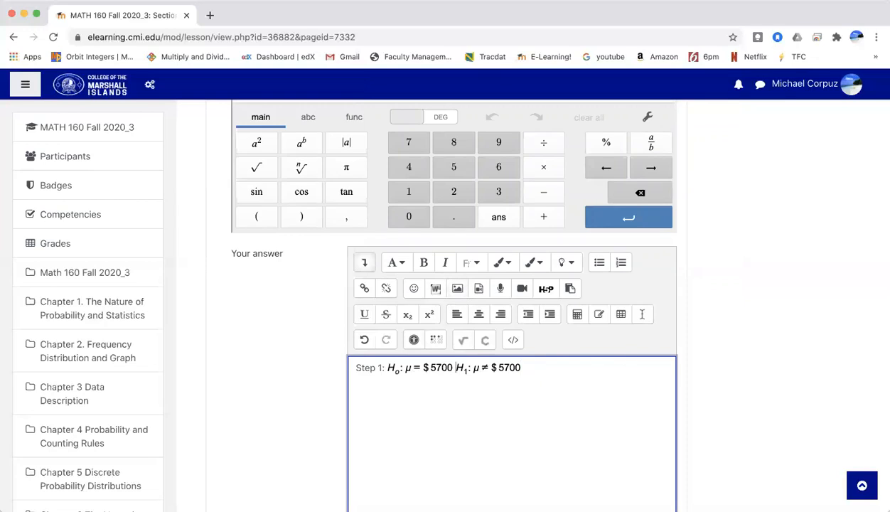
pyautogui.write('and')
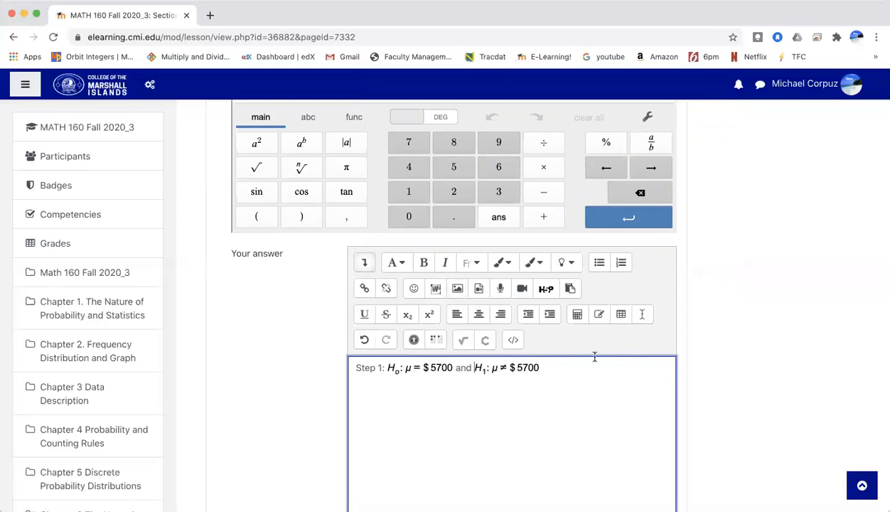
# Step: Add a new line reading "Step 2: Test value" below the hypotheses
pyautogui.press('Return')
pyautogui.write('Ste')
pyautogui.write('p 2')
pyautogui.write(': ')
pyautogui.write('Tst s')
pyautogui.press('BackSpace')
pyautogui.press('BackSpace')
pyautogui.press('BackSpace')
pyautogui.press('BackSpace')
pyautogui.write('est value')
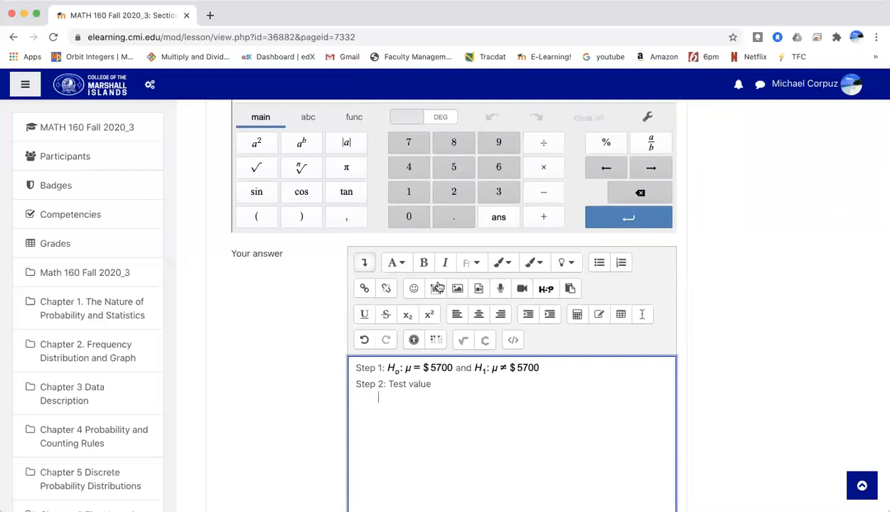
# Step: Start a MathType equation below the Step 2 line with z = followed by an empty fraction
pyautogui.click(465, 343)
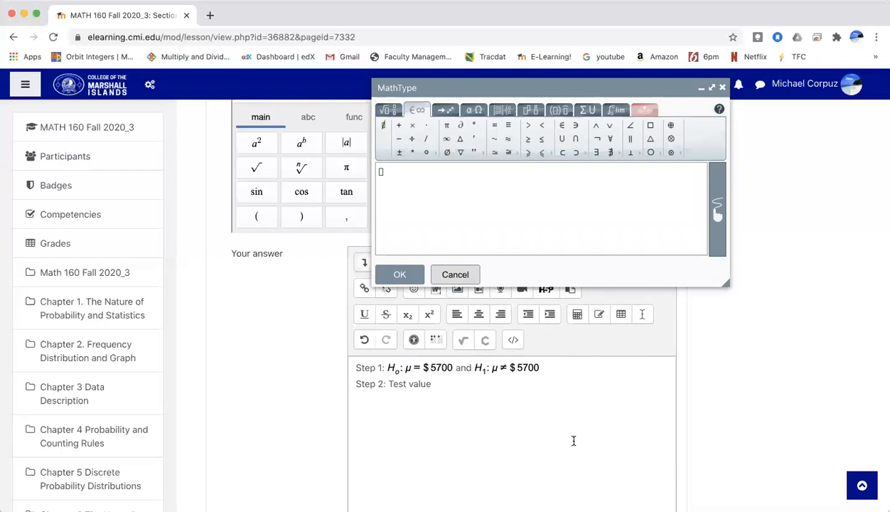
pyautogui.write('z=')
pyautogui.click(390, 111)
pyautogui.click(411, 108)
pyautogui.click(390, 111)
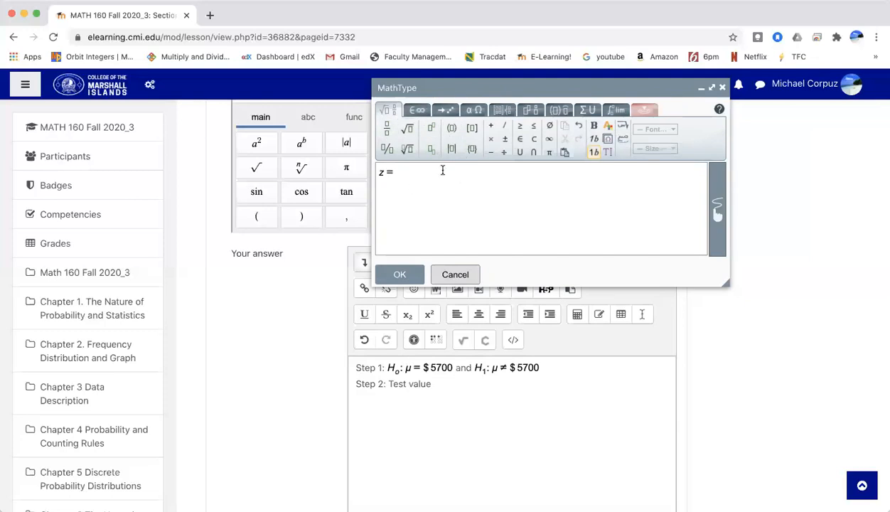
pyautogui.click(387, 128)
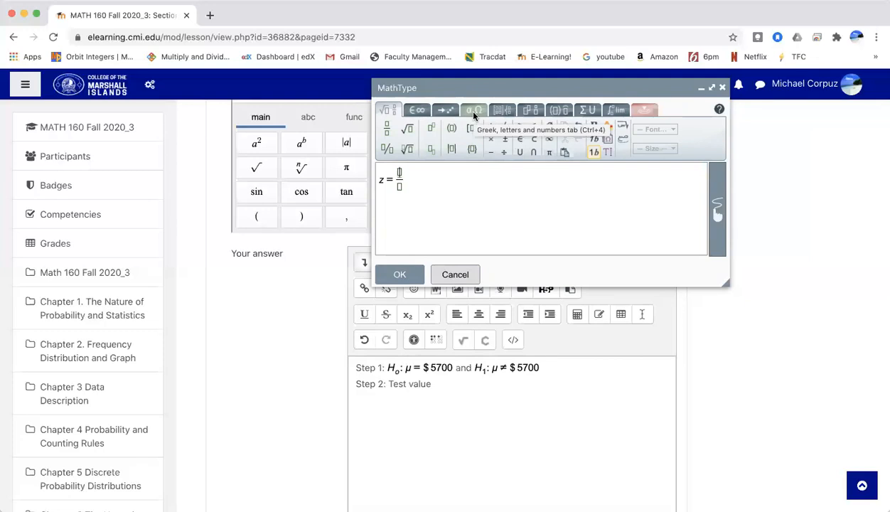
# Step: Look through the MathType palettes for a bar template to place over a letter
pyautogui.click(422, 110)
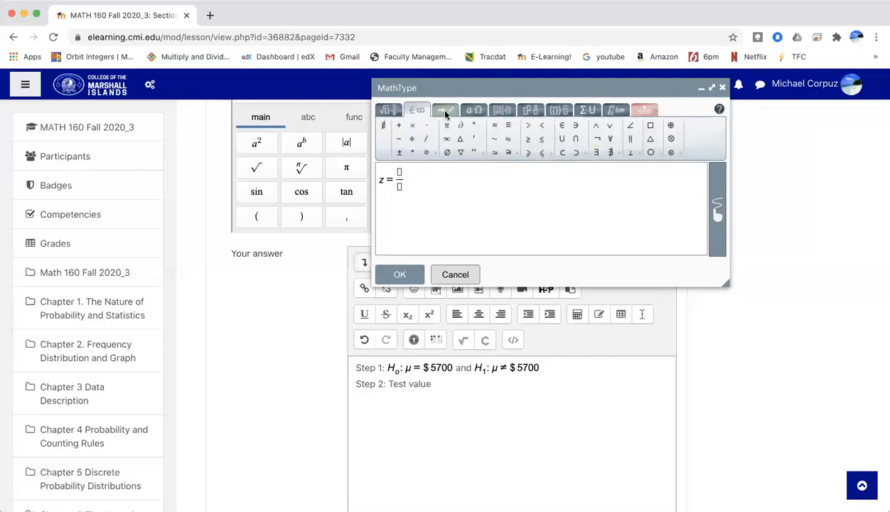
pyautogui.click(445, 112)
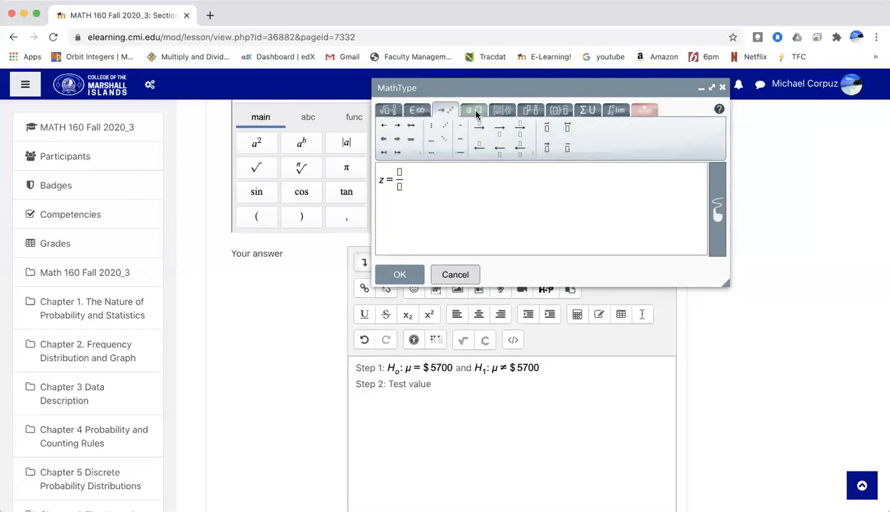
pyautogui.click(474, 112)
pyautogui.click(502, 111)
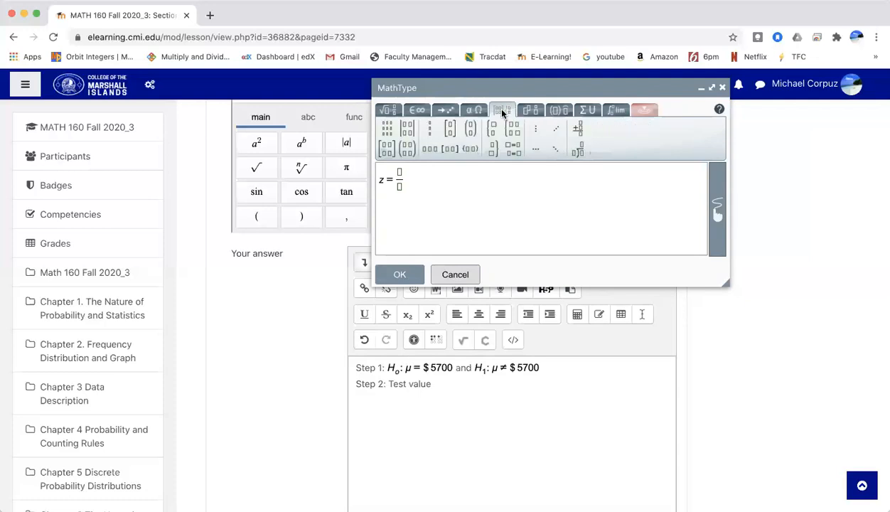
pyautogui.click(530, 110)
pyautogui.click(558, 110)
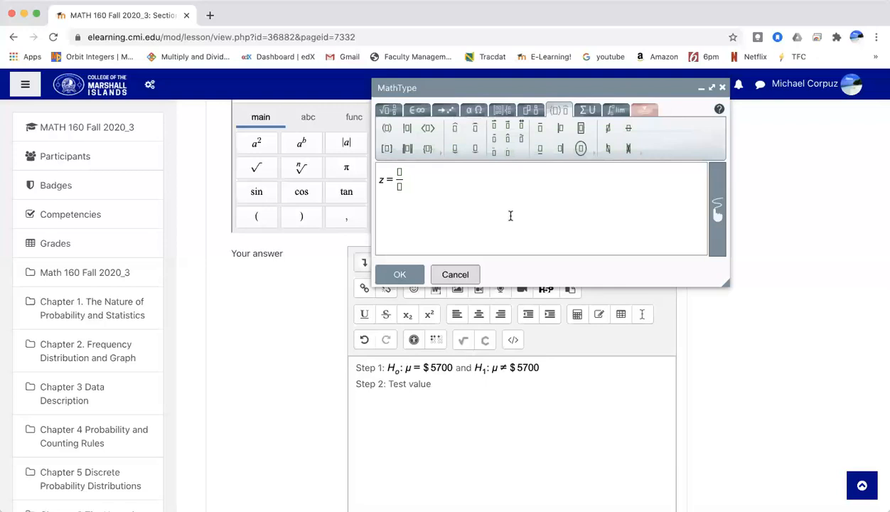
pyautogui.click(527, 113)
pyautogui.moveTo(446, 112)
pyautogui.click(416, 112)
pyautogui.click(394, 111)
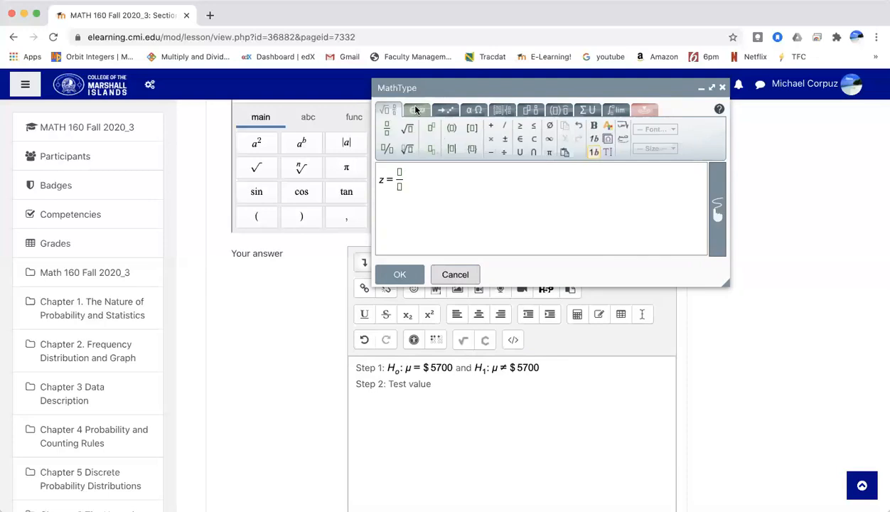
pyautogui.click(416, 110)
pyautogui.click(445, 110)
pyautogui.click(474, 110)
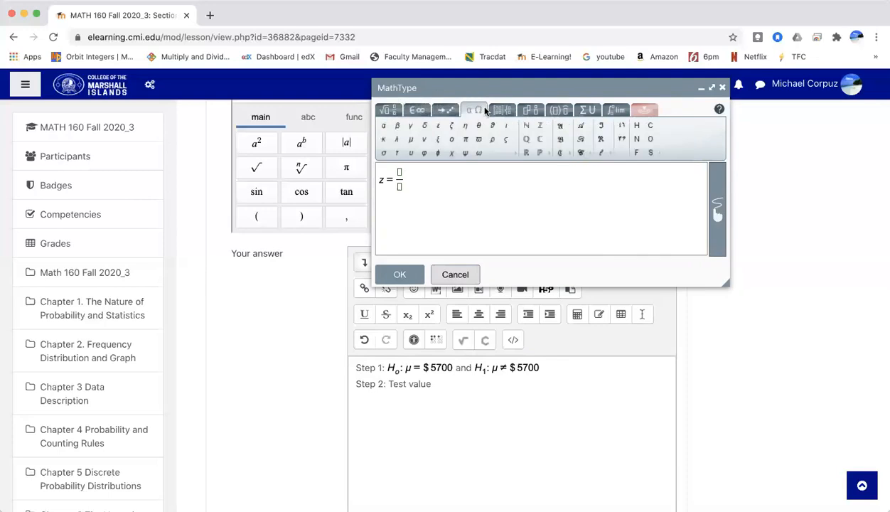
# Step: Fill the numerator of the z formula with x under a bar, a minus sign and μ
pyautogui.click(562, 113)
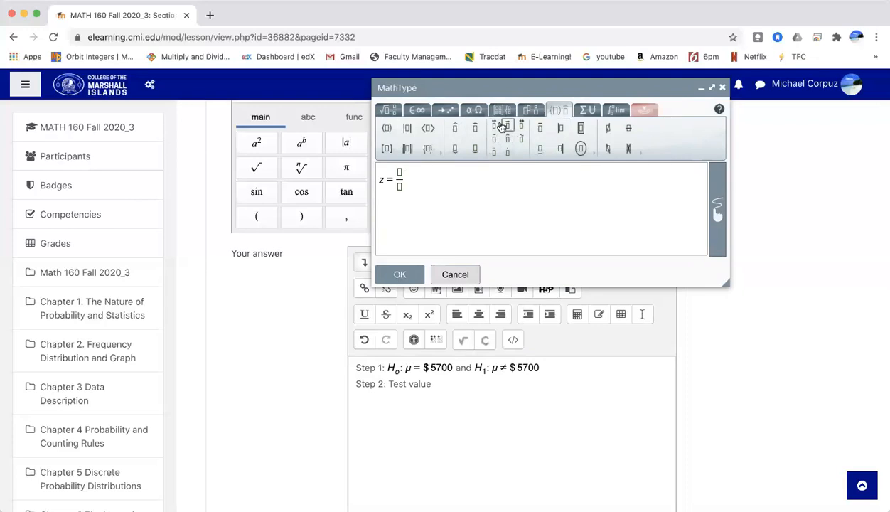
pyautogui.click(540, 133)
pyautogui.write('x')
pyautogui.write('f')
pyautogui.press('BackSpace')
pyautogui.write('-')
pyautogui.click(390, 110)
pyautogui.click(477, 110)
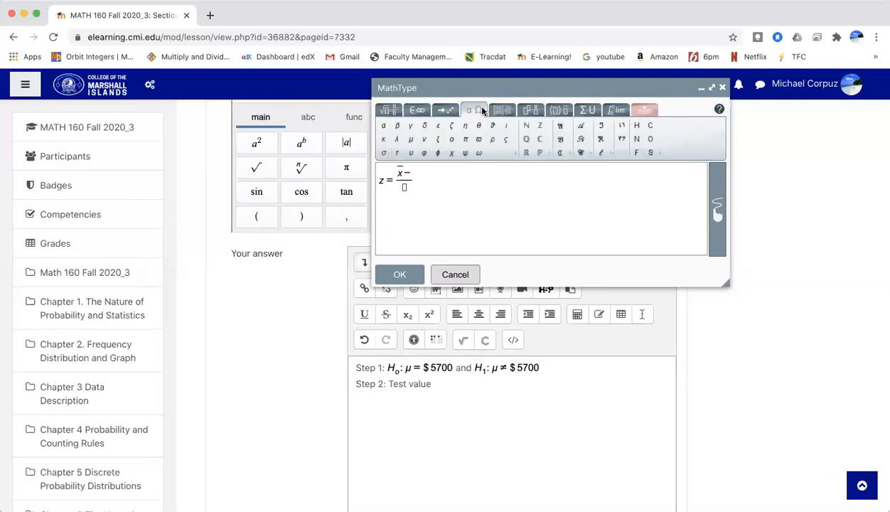
pyautogui.click(410, 138)
# Step: Fill the denominator of the z formula with a nested fraction of σ over the square root of n
pyautogui.click(404, 188)
pyautogui.click(386, 110)
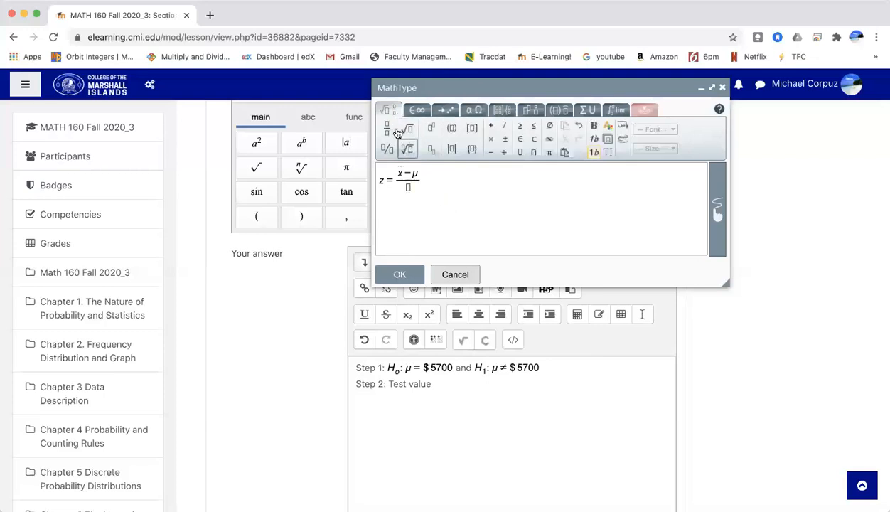
pyautogui.click(388, 128)
pyautogui.click(470, 112)
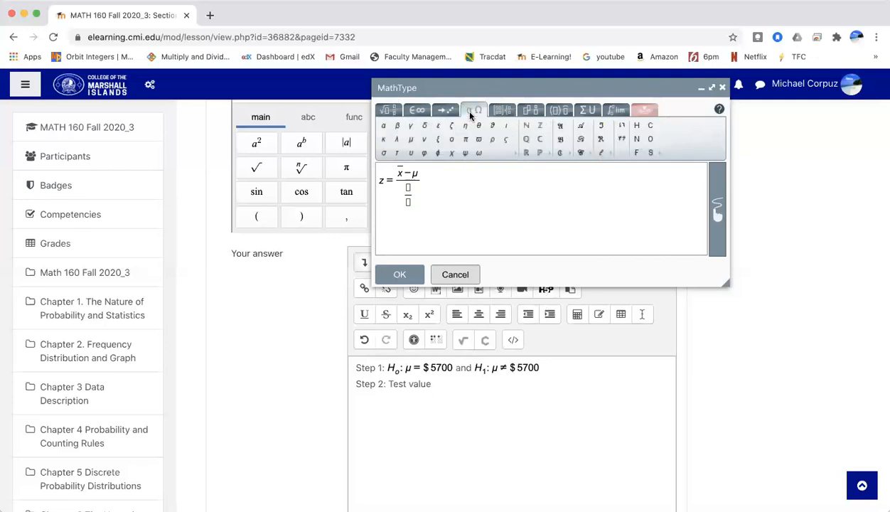
pyautogui.click(384, 155)
pyautogui.click(408, 203)
pyautogui.click(388, 110)
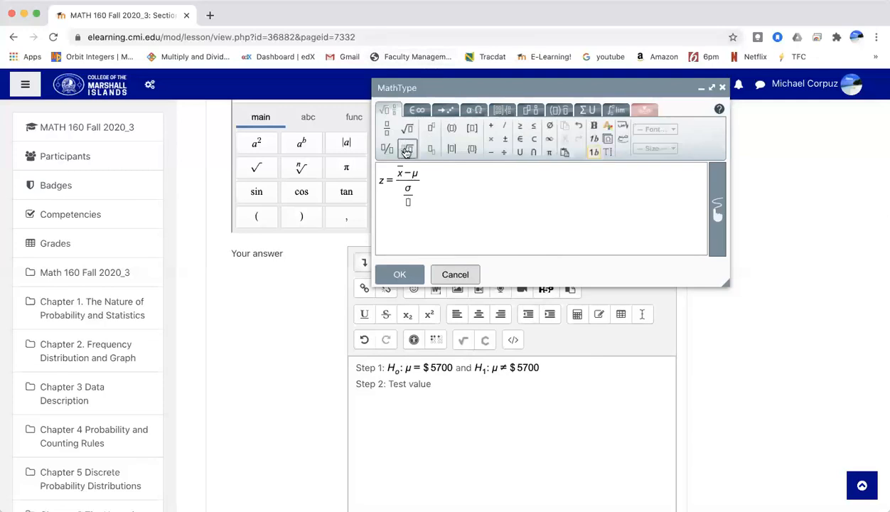
pyautogui.click(406, 128)
pyautogui.write('n')
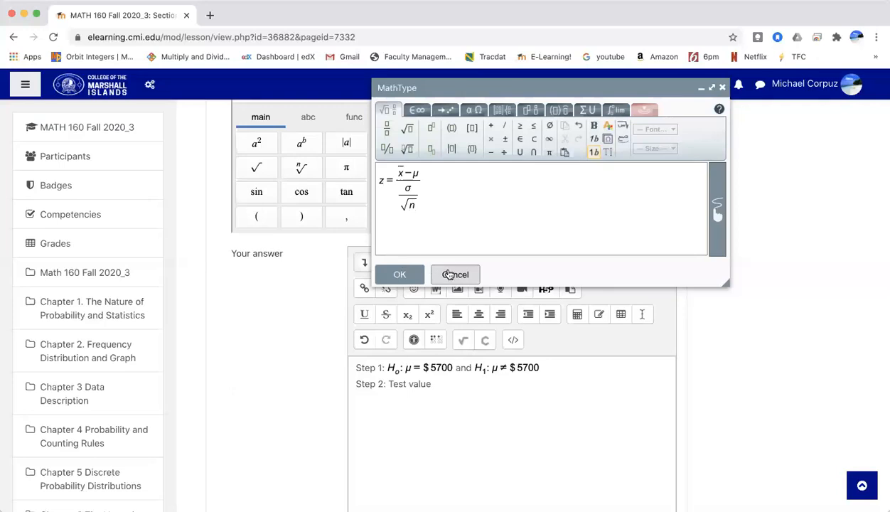
# Step: Append an equals sign after the z formula and a new fraction with 5950−5700 as its numerator
pyautogui.click(424, 179)
pyautogui.press('Right')
pyautogui.press('Right')
pyautogui.press('Right')
pyautogui.press('Right')
pyautogui.press('Right')
pyautogui.press('Right')
pyautogui.press('Right')
pyautogui.write('=')
pyautogui.click(387, 128)
pyautogui.write('5950')
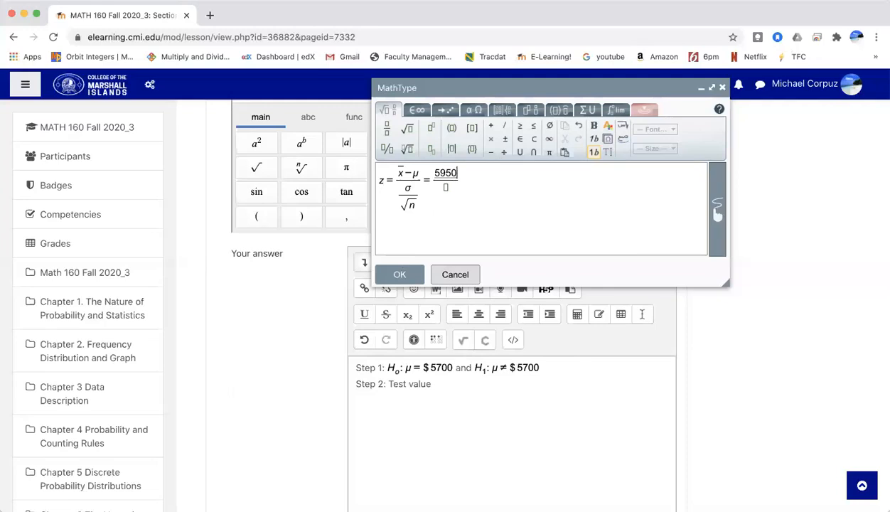
pyautogui.write('-')
pyautogui.write('5700')
# Step: Fill the numeric fraction's denominator with 659 over the square root of 36, and add an equals sign after the whole fraction
pyautogui.click(471, 198)
pyautogui.press('BackSpace')
pyautogui.press('BackSpace')
pyautogui.click(388, 131)
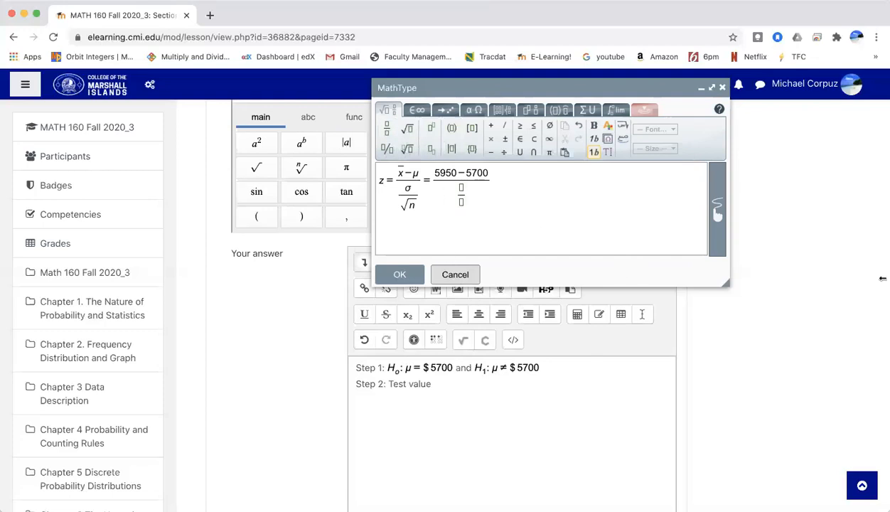
pyautogui.write('659')
pyautogui.moveTo(470, 203); pyautogui.dragTo(459, 203)
pyautogui.click(461, 203)
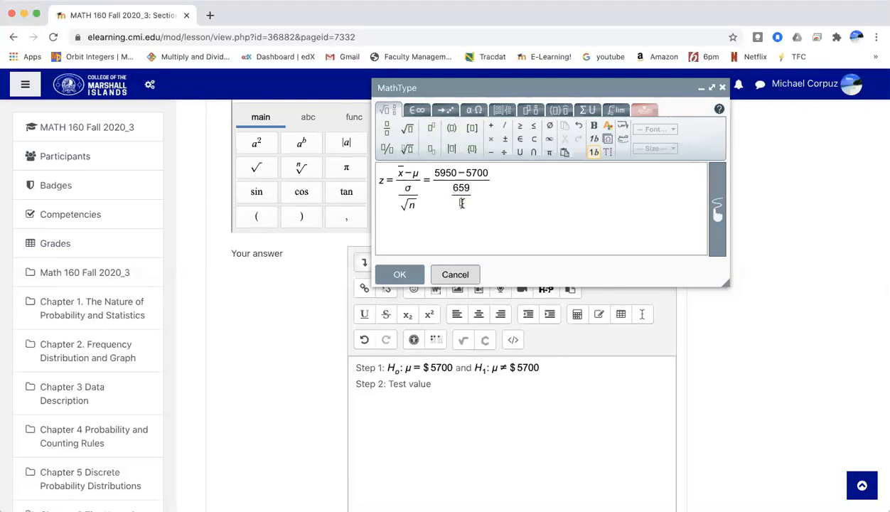
pyautogui.click(409, 130)
pyautogui.write('36')
pyautogui.write('=')
pyautogui.press('BackSpace')
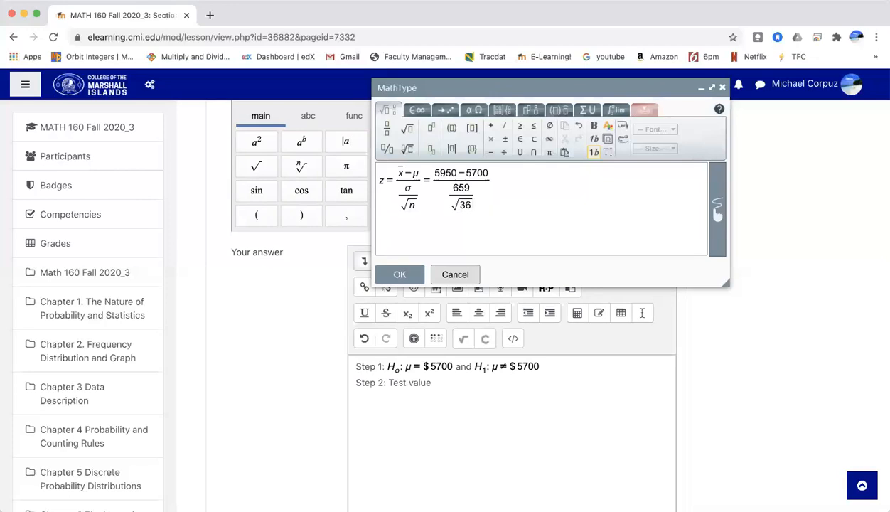
pyautogui.write('=')
# Step: Start a fraction in the lesson page's calculator with 5850 − 5700 as its numerator
pyautogui.scroll(7, 285, 330)
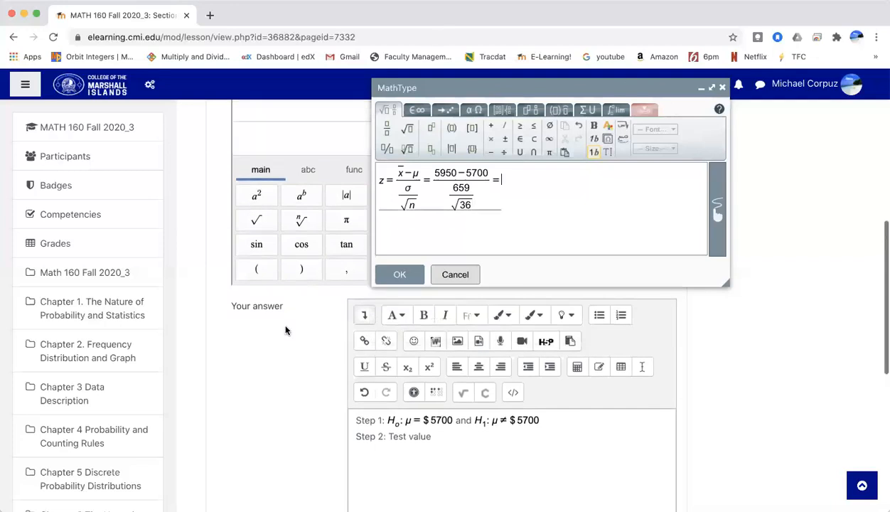
pyautogui.scroll(2, 285, 330)
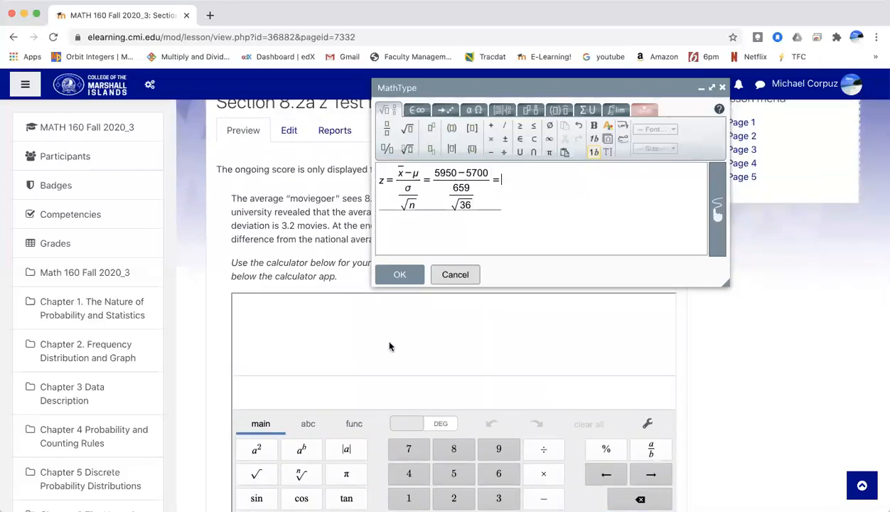
pyautogui.click(288, 389)
pyautogui.scroll(-5, 245, 364)
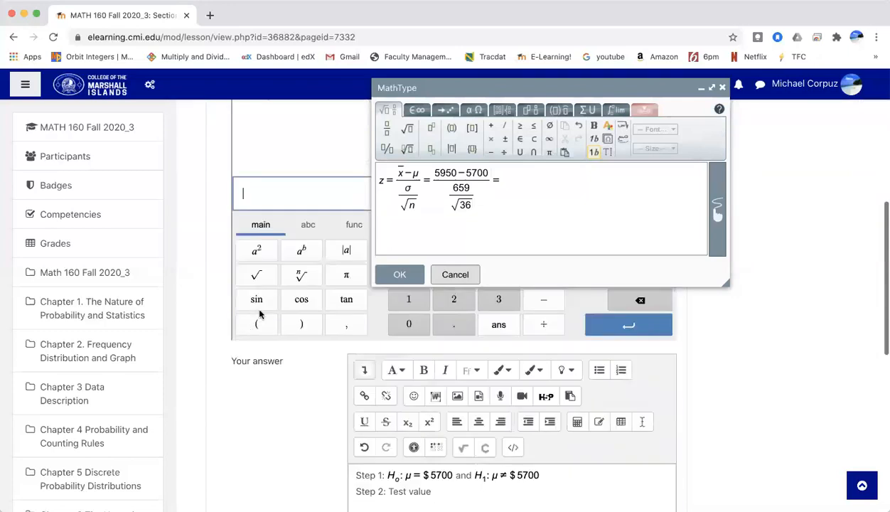
pyautogui.scroll(6, 258, 313)
pyautogui.scroll(-1, 292, 341)
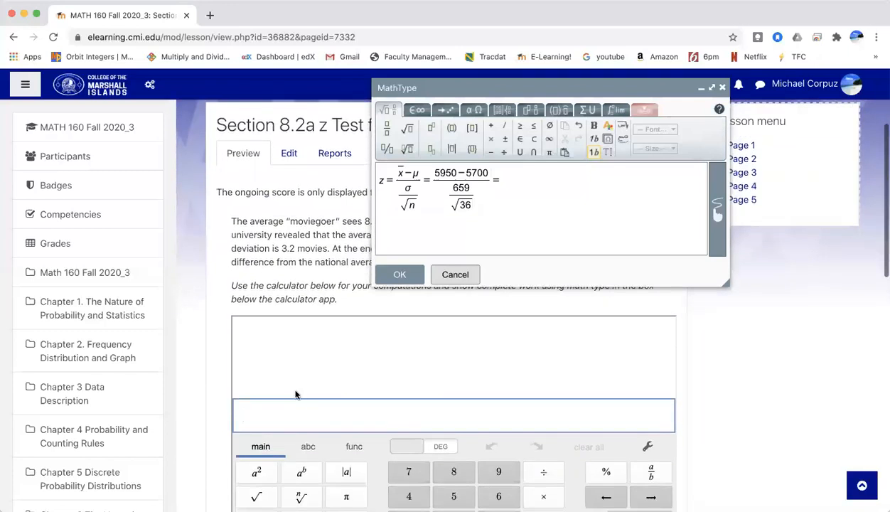
pyautogui.scroll(-3, 312, 414)
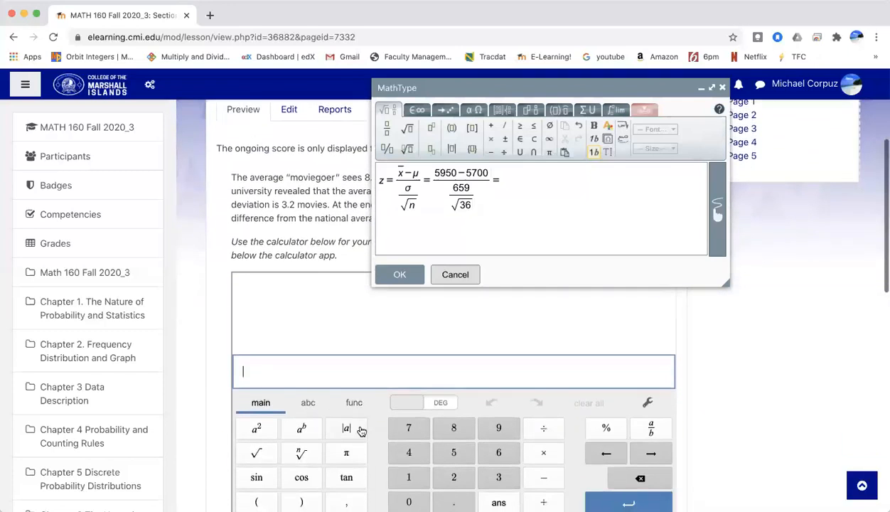
pyautogui.click(638, 377)
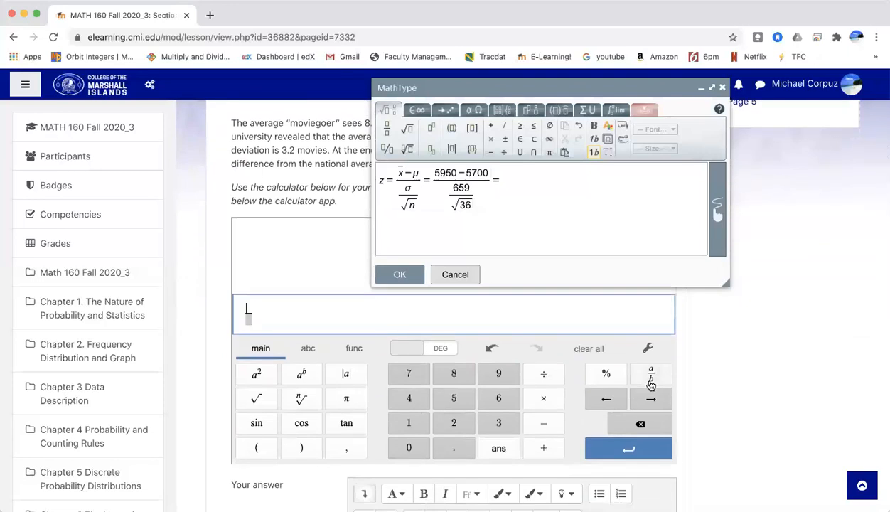
pyautogui.write('58')
pyautogui.write('50')
pyautogui.write('-')
pyautogui.write('5700')
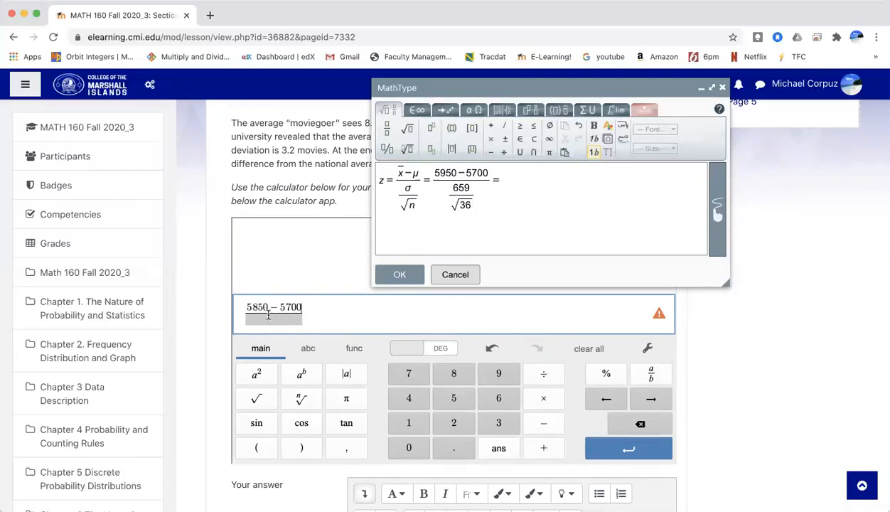
# Step: Fill the calculator fraction's denominator with a nested fraction of 659 over the square root of 36
pyautogui.click(643, 375)
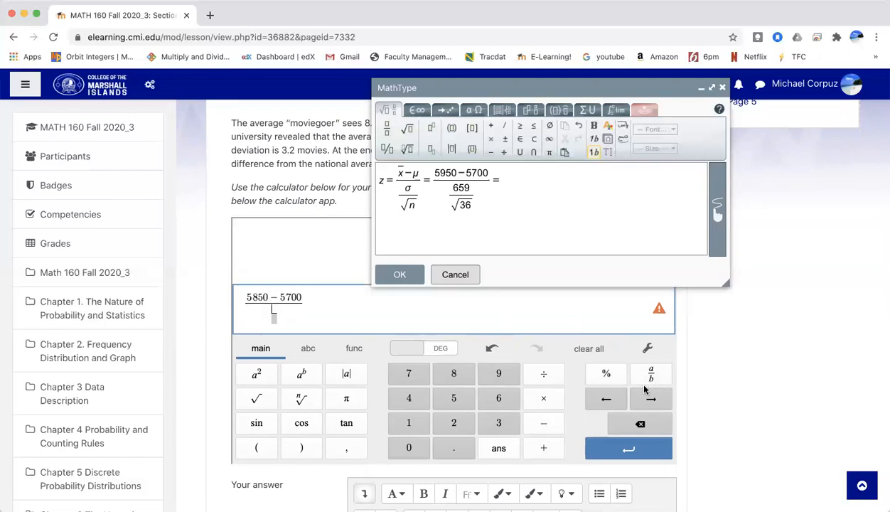
pyautogui.write('659')
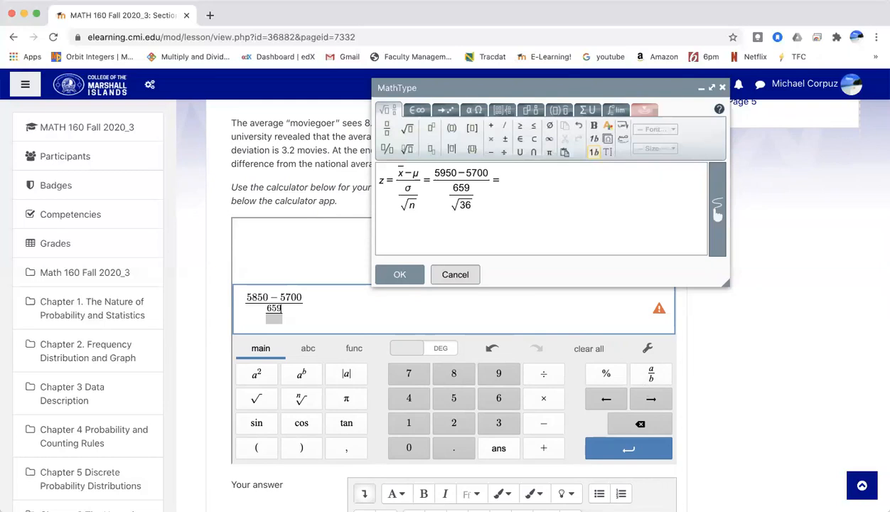
pyautogui.click(275, 321)
pyautogui.click(261, 402)
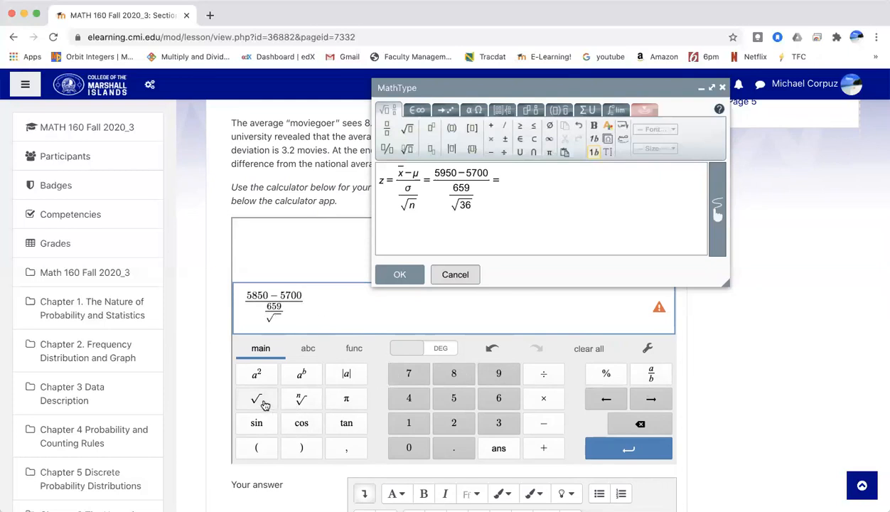
pyautogui.write('36')
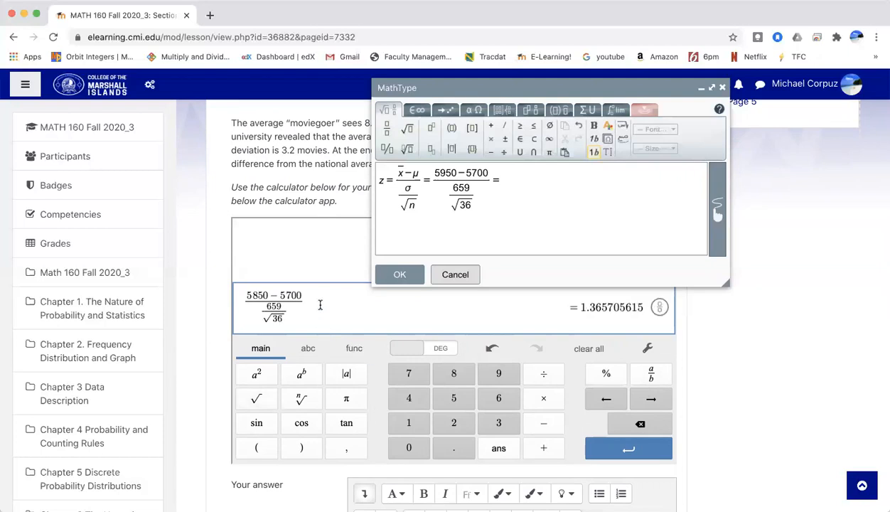
# Step: Correct the first number in the calculator fraction's numerator to 5950
pyautogui.click(257, 295)
pyautogui.press('BackSpace')
pyautogui.write('9')
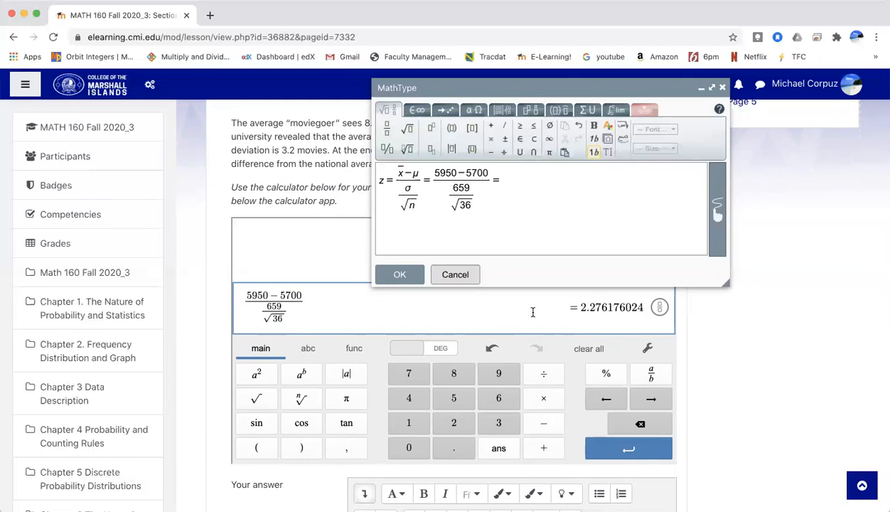
# Step: Complete the MathType z equation with the rounded calculator result 2.28 and insert it into the answer box
pyautogui.moveTo(573, 304); pyautogui.dragTo(601, 306)
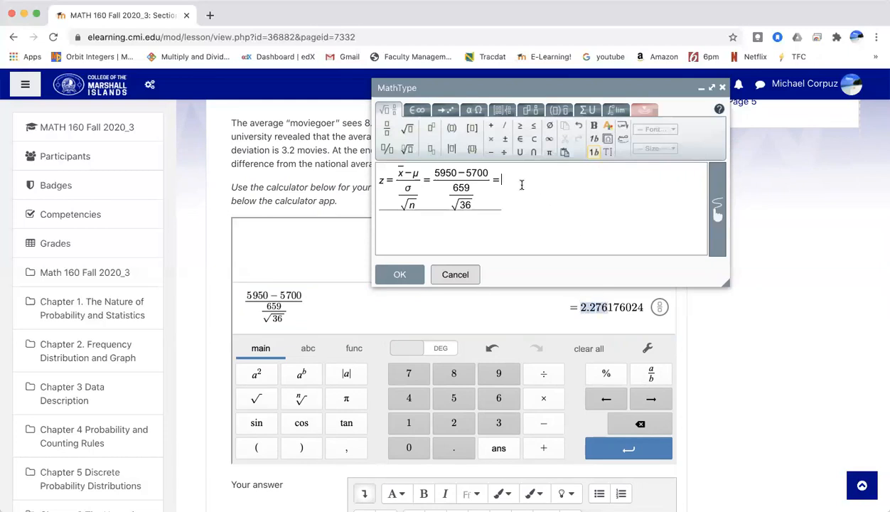
pyautogui.write('2.28')
pyautogui.click(399, 274)
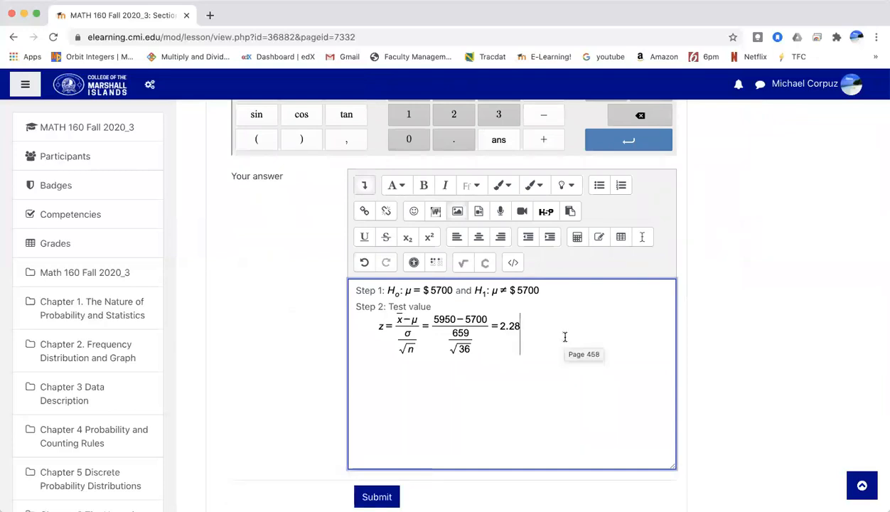
# Step: Submit the answer containing the hypotheses and the test value
pyautogui.scroll(-2, 455, 370)
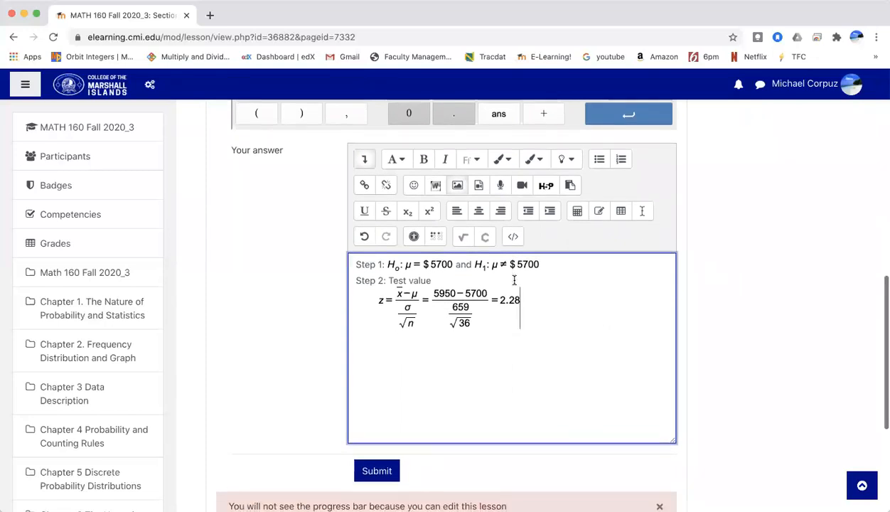
pyautogui.click(388, 461)
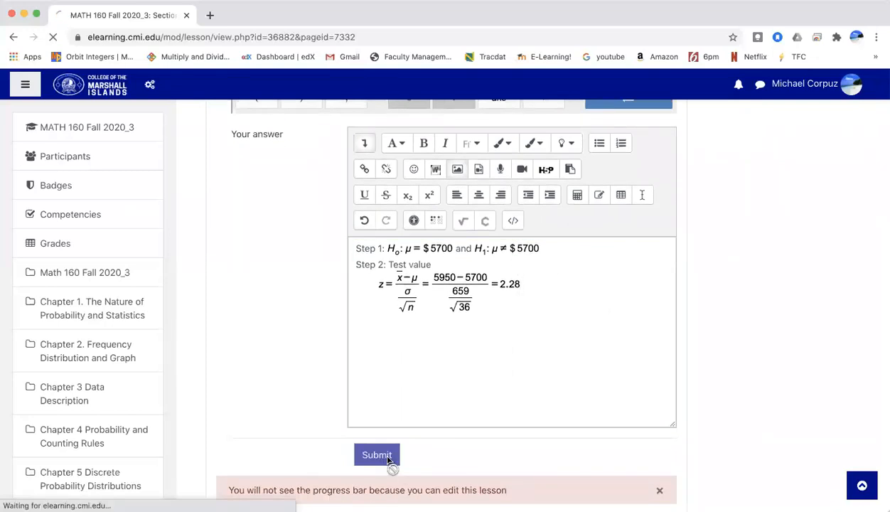